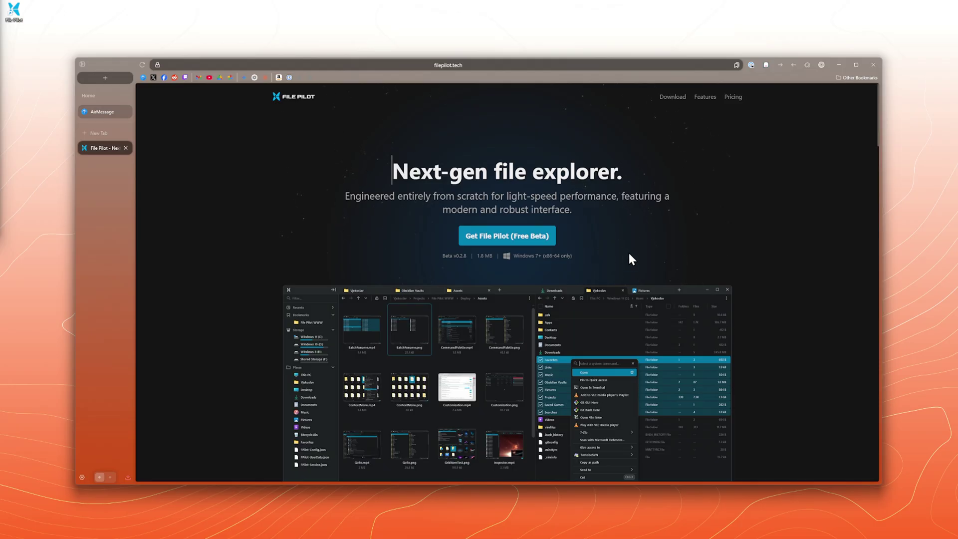
Go to File Pilot's Pricing page and look over the Essential $40 and Pro $200 licence cards.
scroll(629, 249, down, 3)
scroll(639, 222, down, 3)
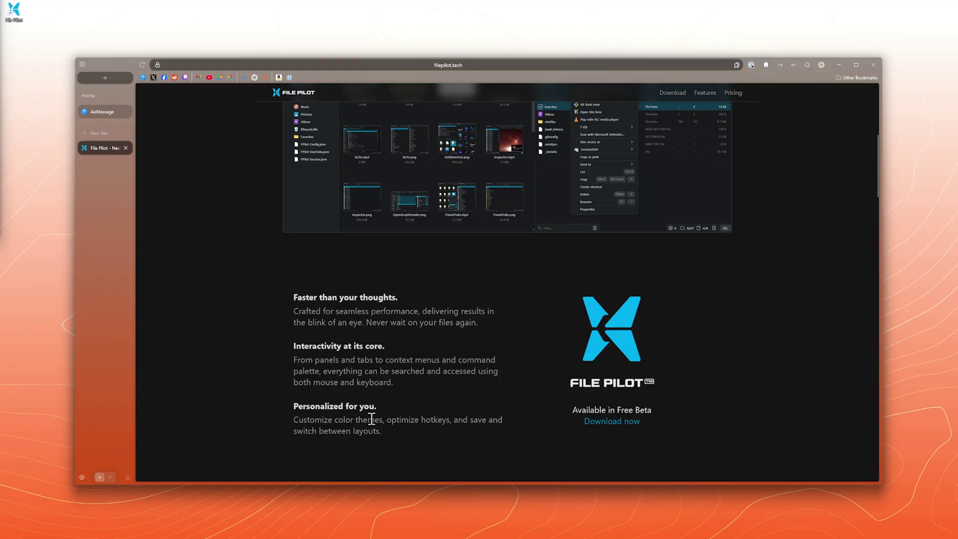
scroll(374, 362, up, 5)
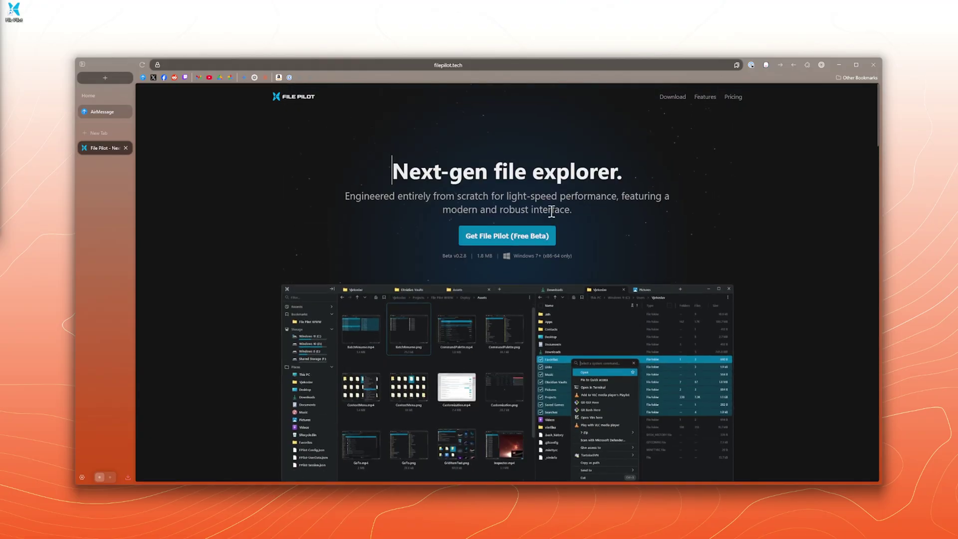
click(734, 98)
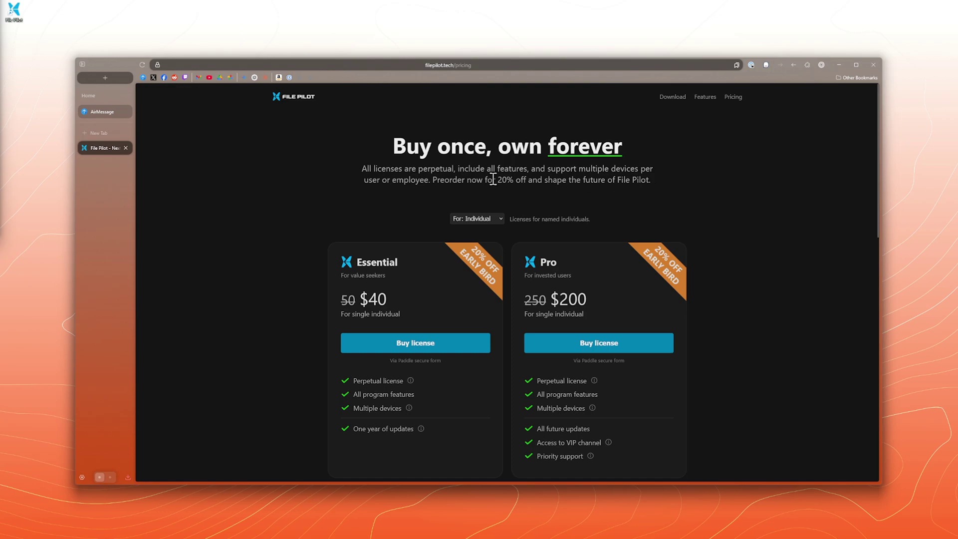
drag(360, 168, 665, 187)
scroll(666, 187, down, 3)
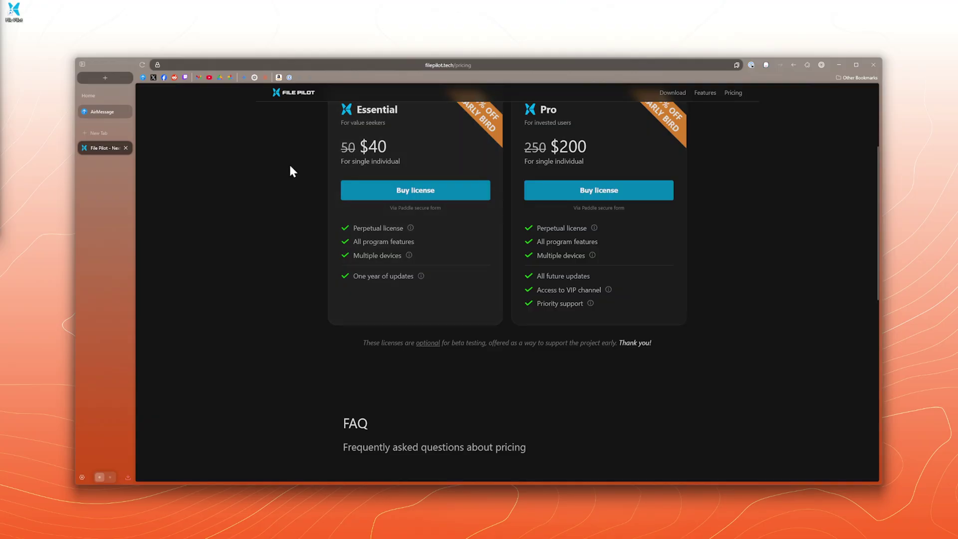
scroll(282, 169, up, 3)
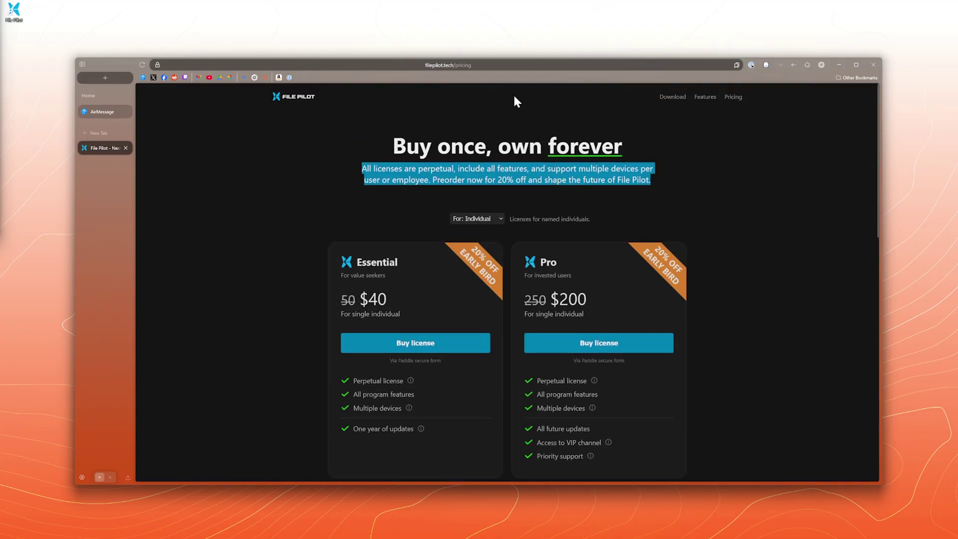
Minimize the browser, launch File Pilot from the desktop and move its window higher.
click(838, 64)
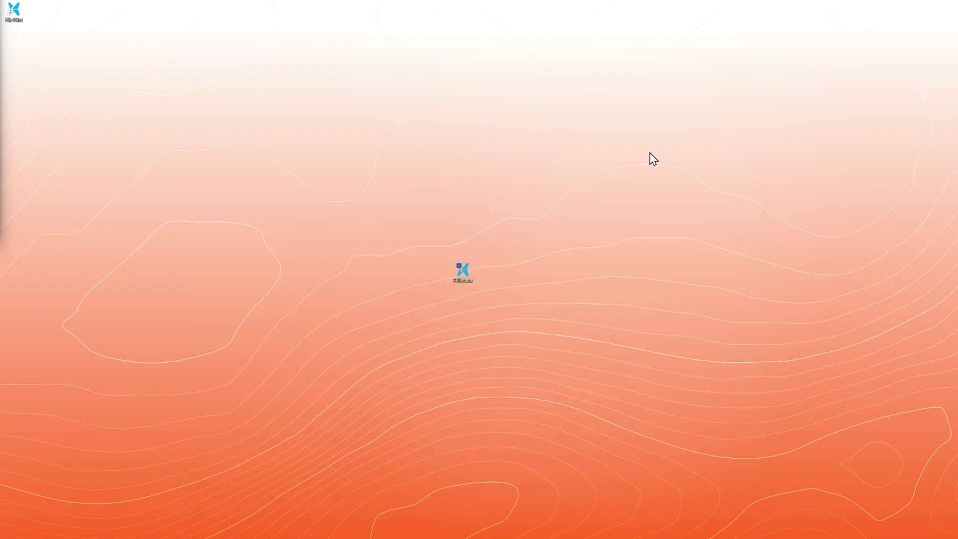
double_click(463, 271)
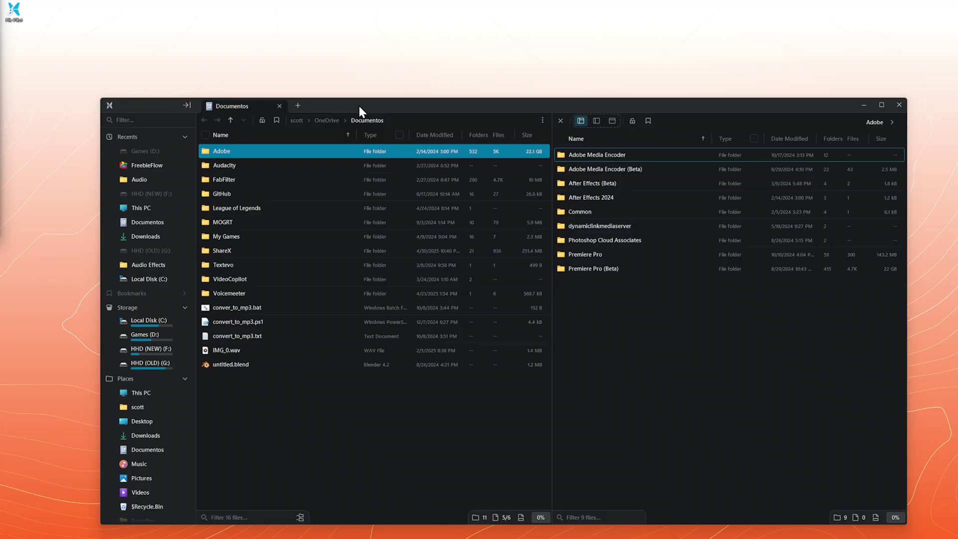
drag(359, 110, 351, 66)
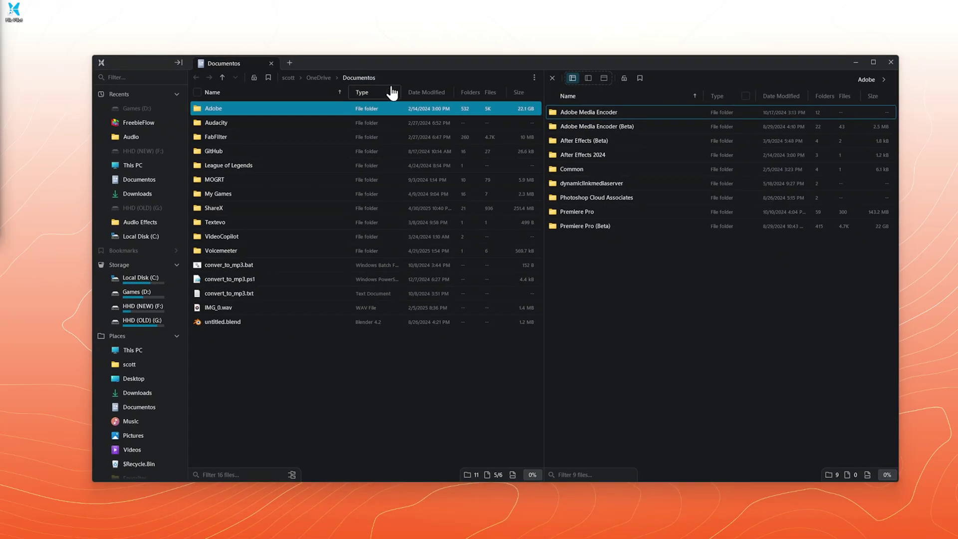
Close the side inspector so the Documentos listing fills the window.
click(553, 79)
click(380, 407)
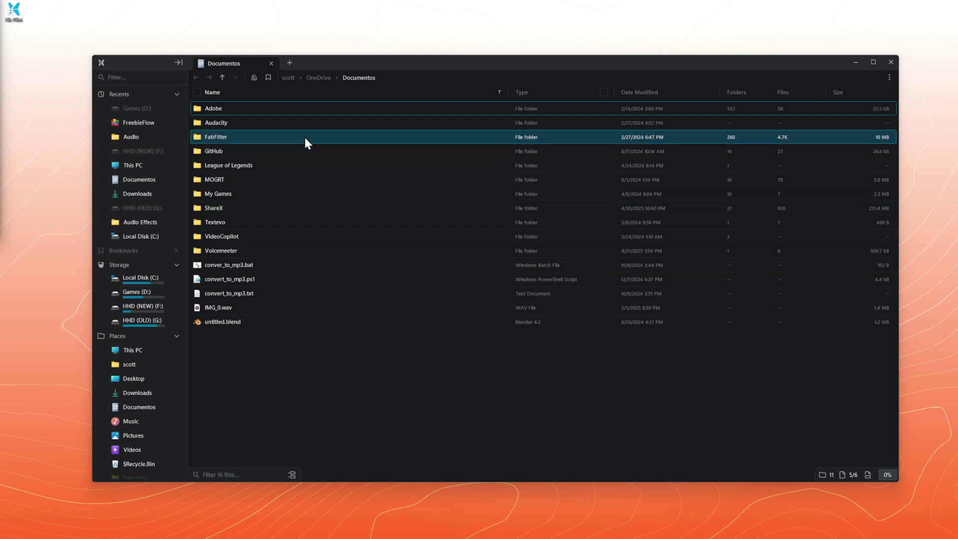
mouse_move(220, 113)
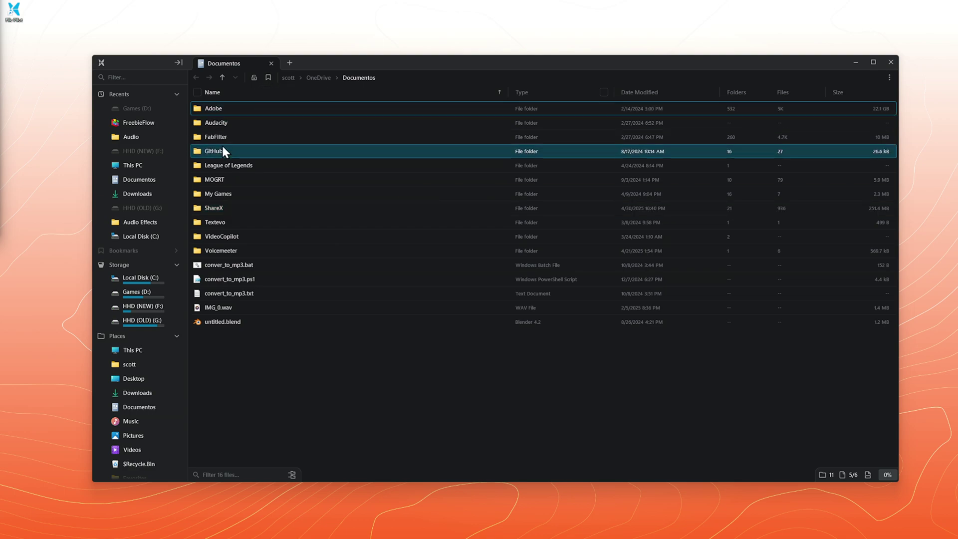
Split the Adobe folder into a right pane and preview the conver_to_mp3.bat script.
right_click(219, 108)
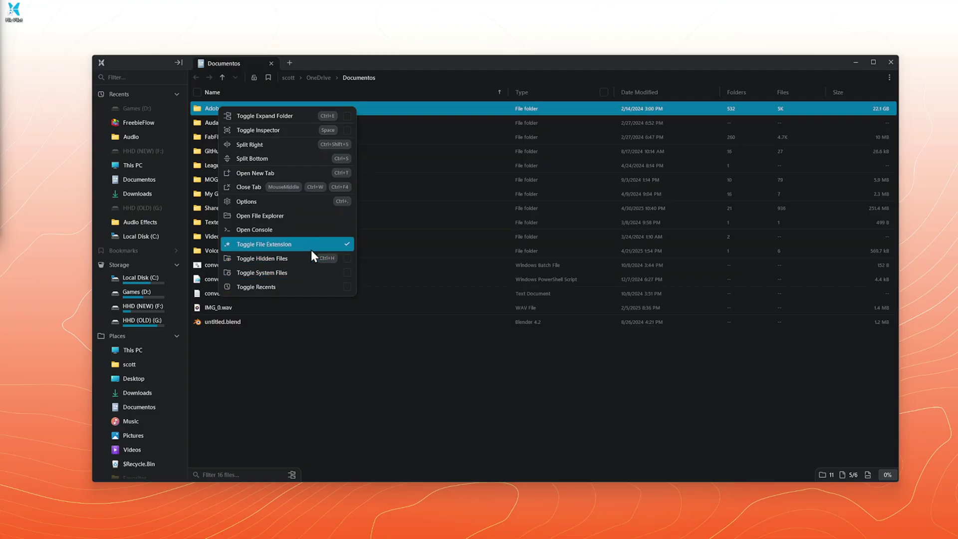
click(272, 144)
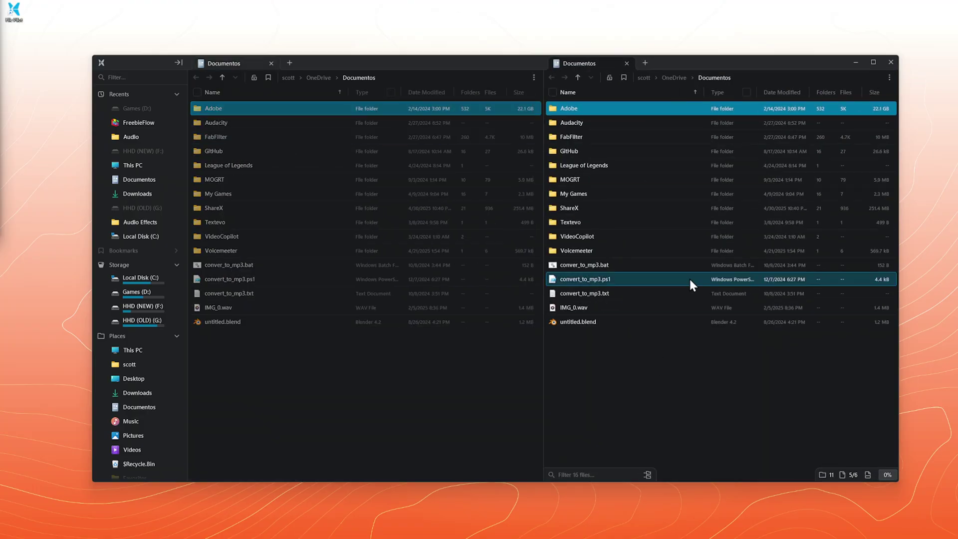
click(685, 418)
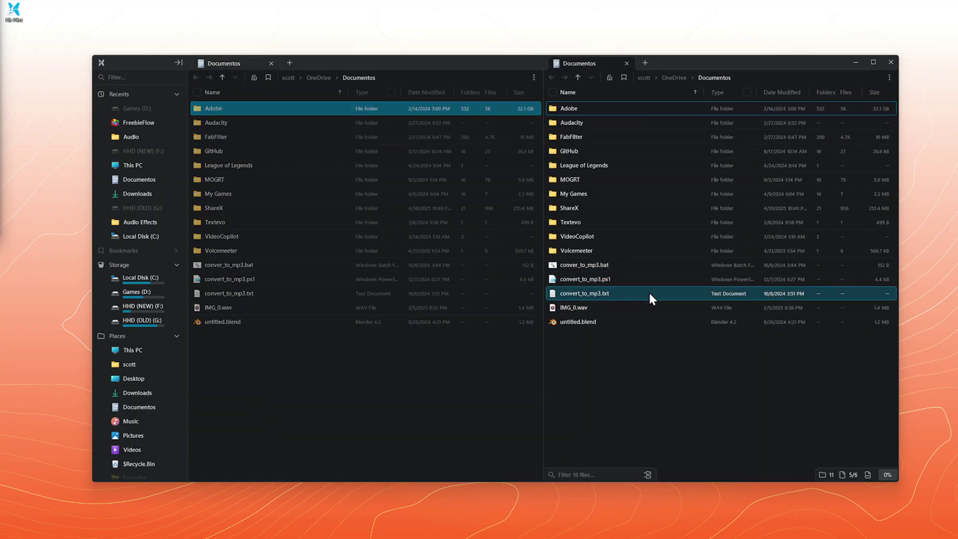
click(585, 264)
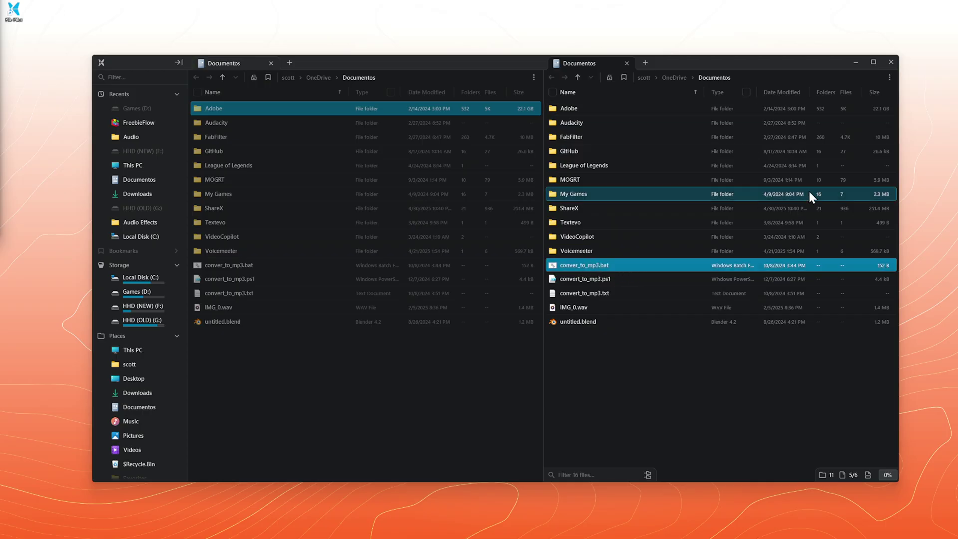
key(space)
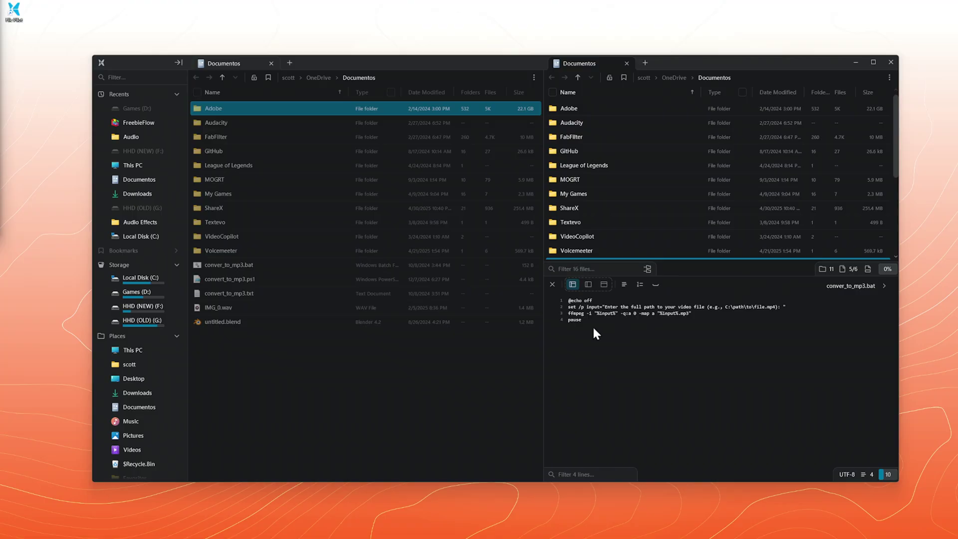
click(552, 284)
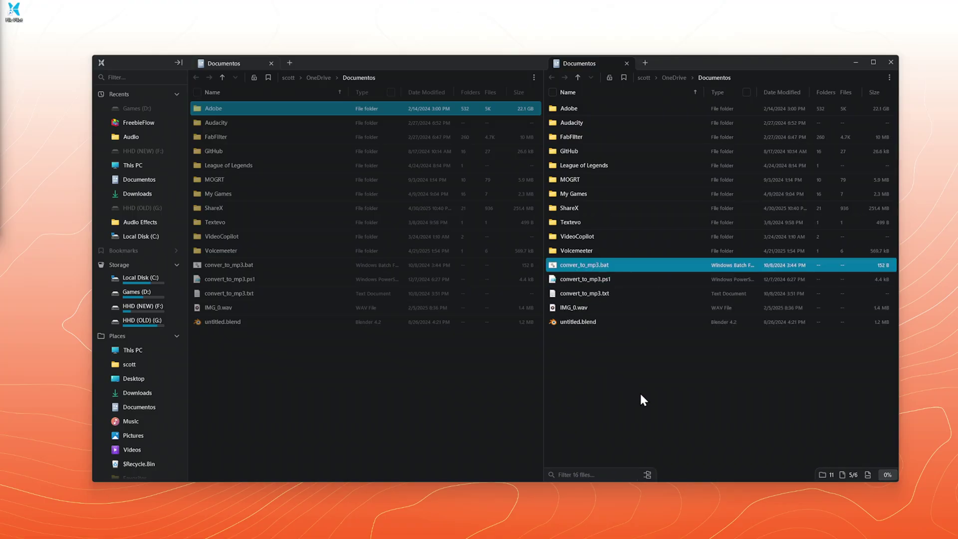
Close the right pane, open several new tabs with Ctrl+T, then close the last one.
click(627, 63)
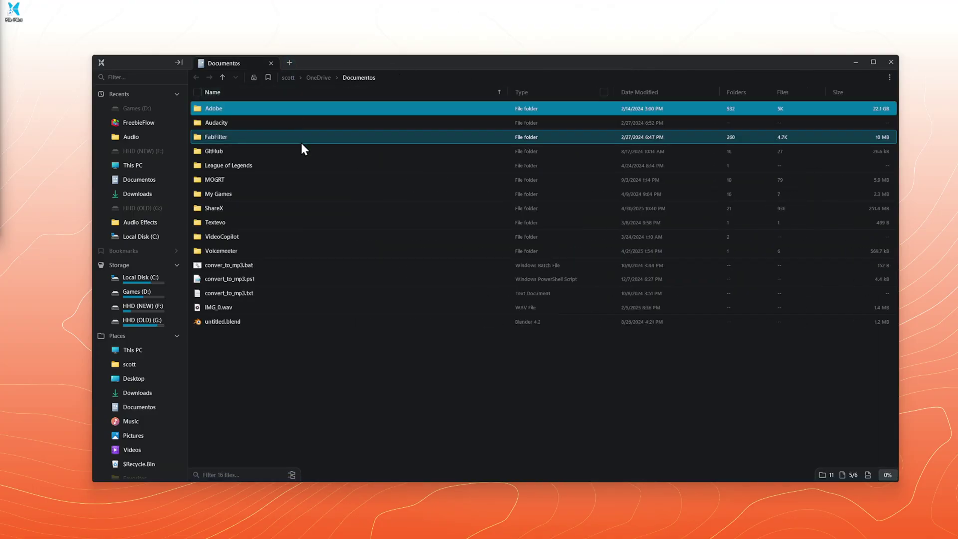
click(370, 341)
key(ctrl+t)
key(ctrl+t)
key(ctrl+t)
key(ctrl+t)
key(ctrl+t)
key(ctrl+t)
key(ctrl+t)
key(ctrl+t)
key(ctrl+t)
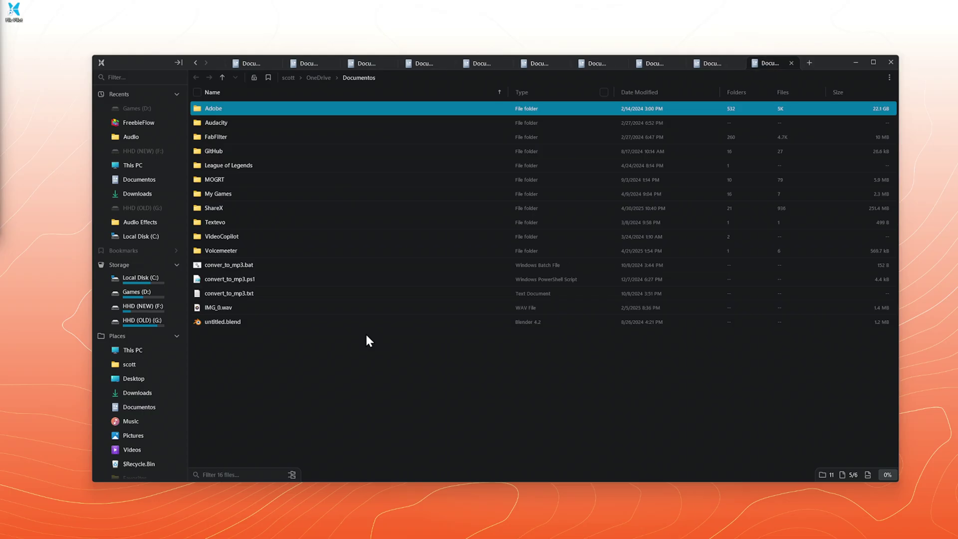
key(ctrl+w)
key(ctrl+w)
key(ctrl+w)
key(ctrl+w)
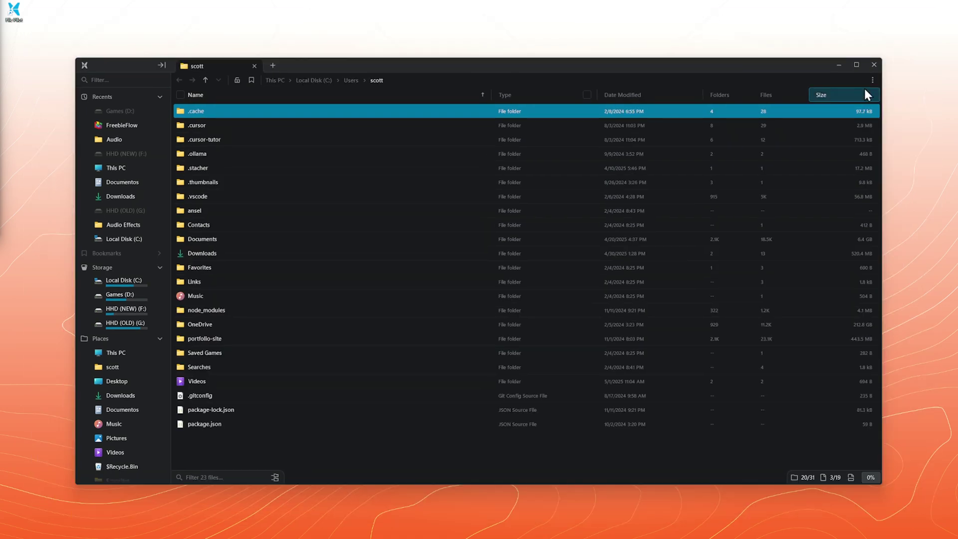
In Options, lower the font size to 9 and drag the Spacing slider left for tighter items.
click(872, 82)
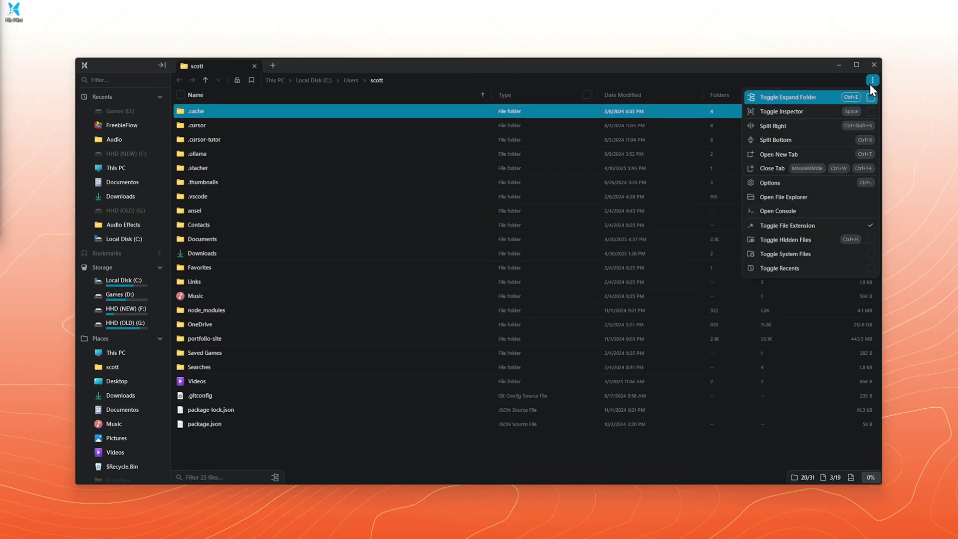
click(782, 181)
click(605, 148)
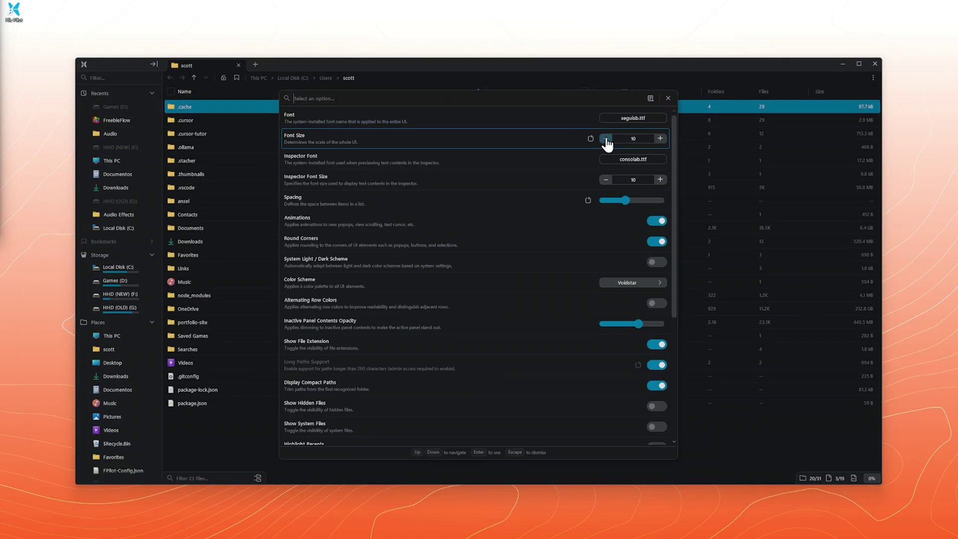
click(605, 139)
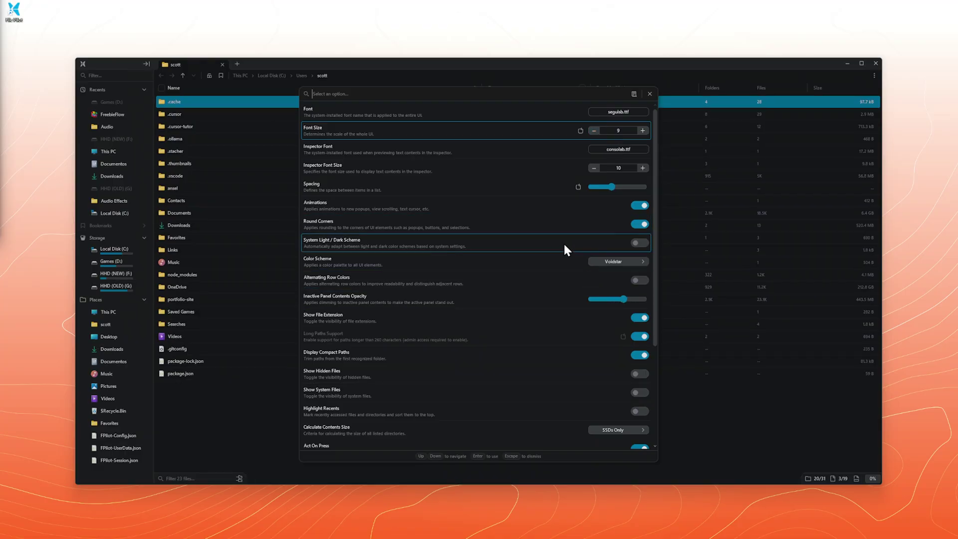
click(610, 186)
drag(611, 188, 601, 192)
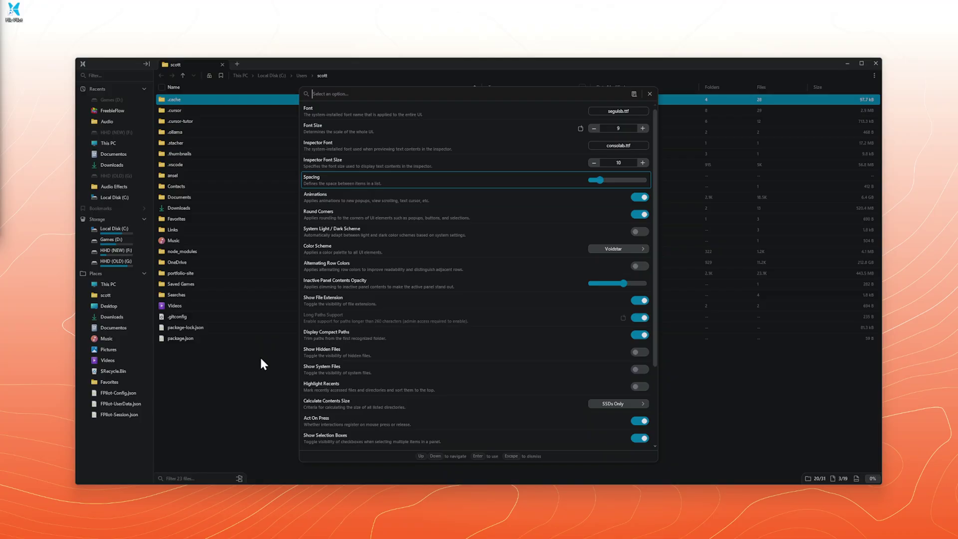
click(216, 322)
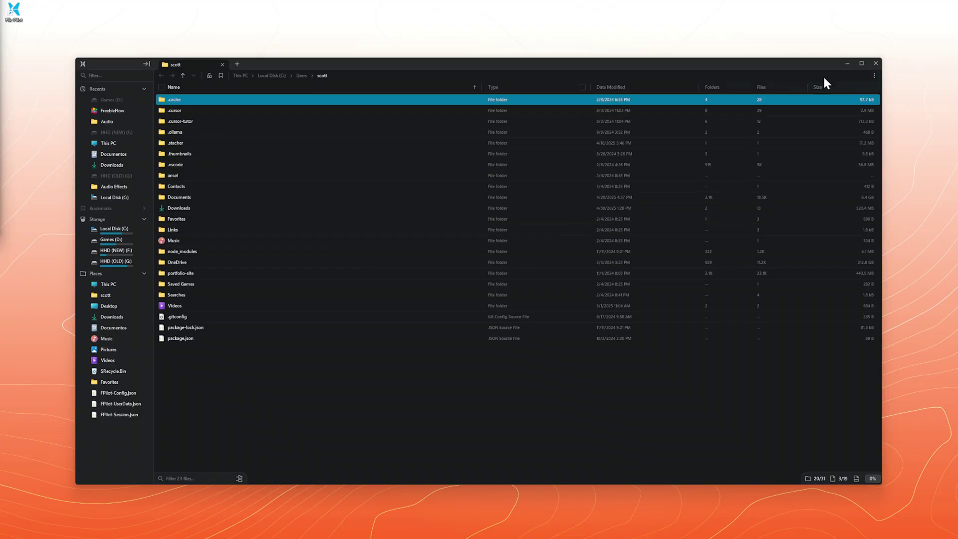
In Options, raise the font size three steps from 9 to 12.
click(873, 75)
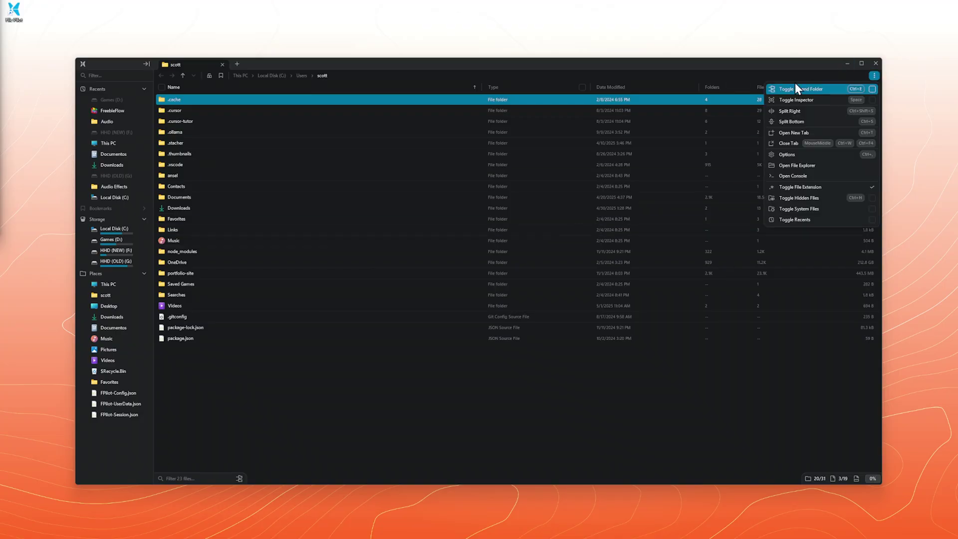
click(361, 373)
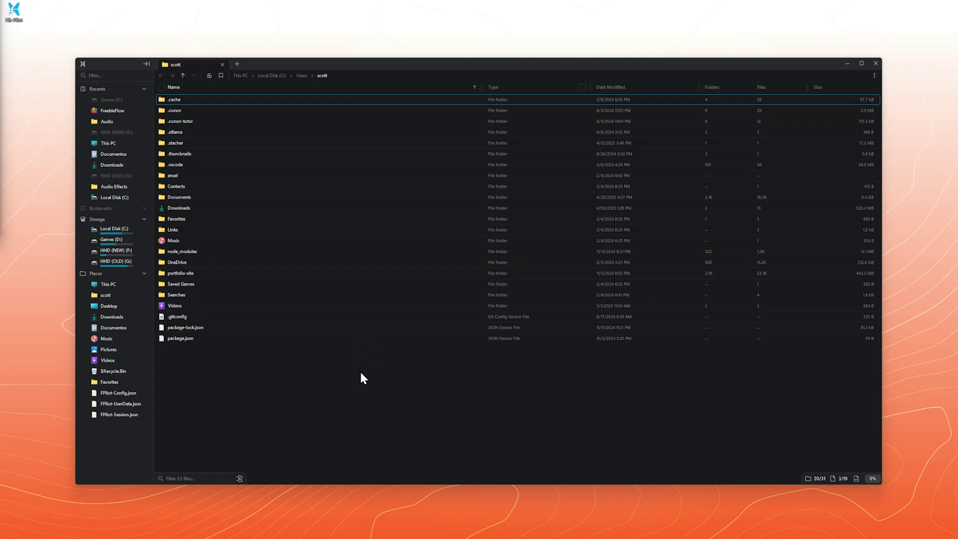
click(874, 76)
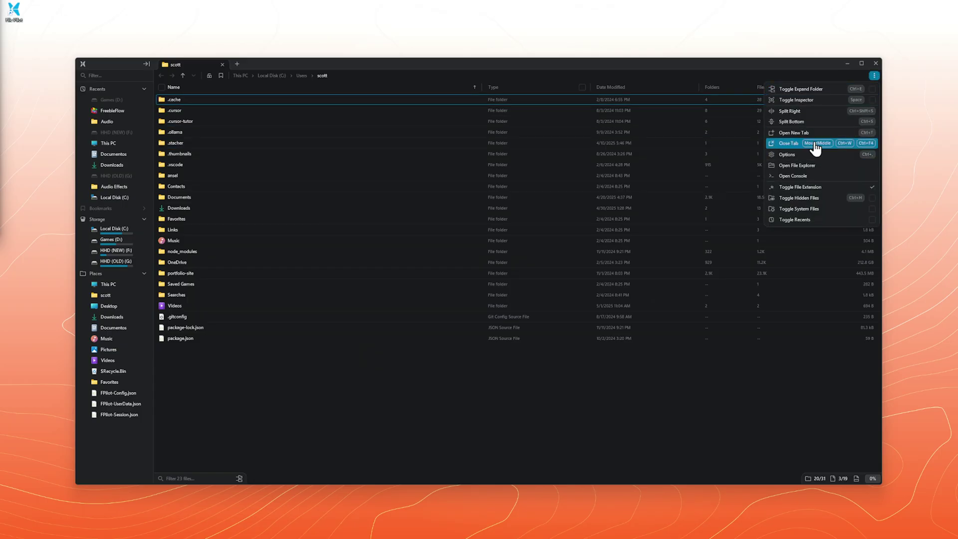
click(804, 155)
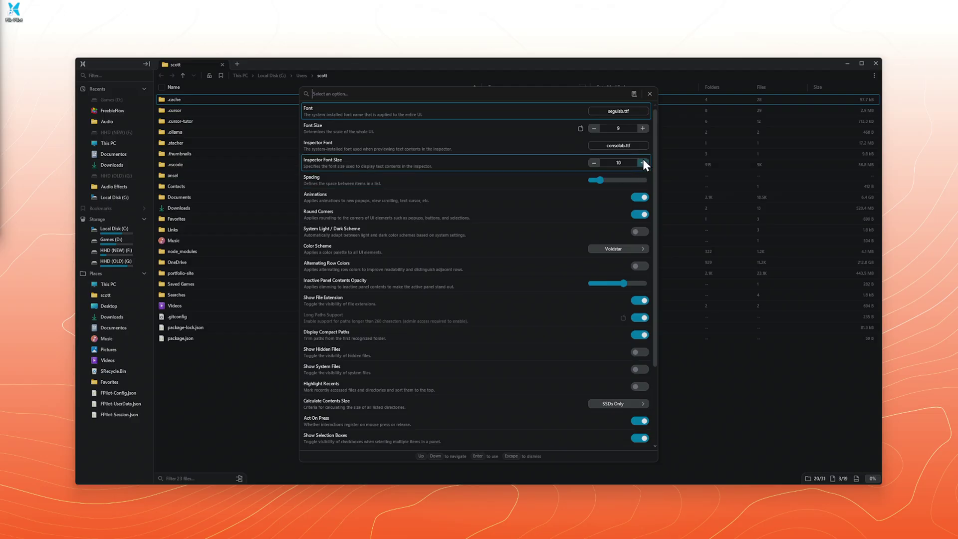
click(643, 128)
click(655, 131)
click(663, 136)
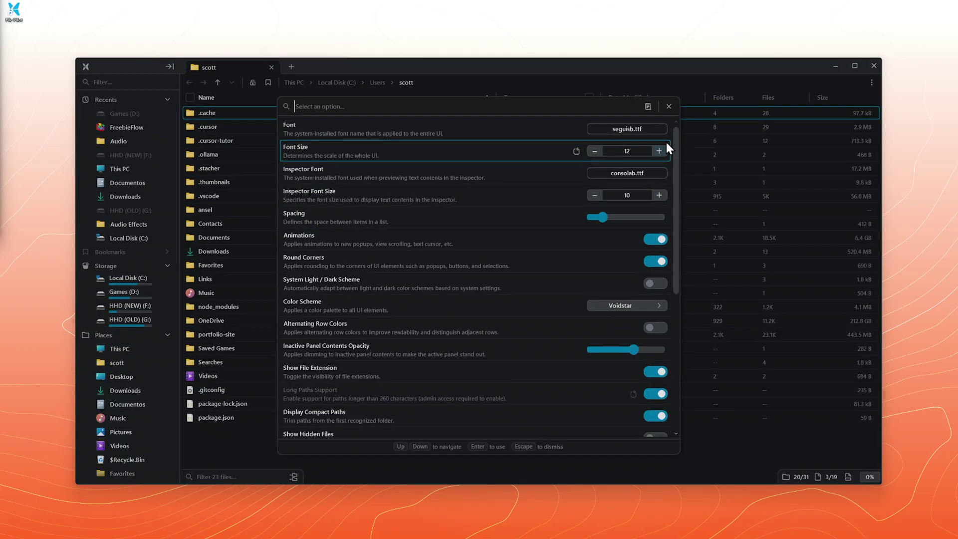
click(671, 103)
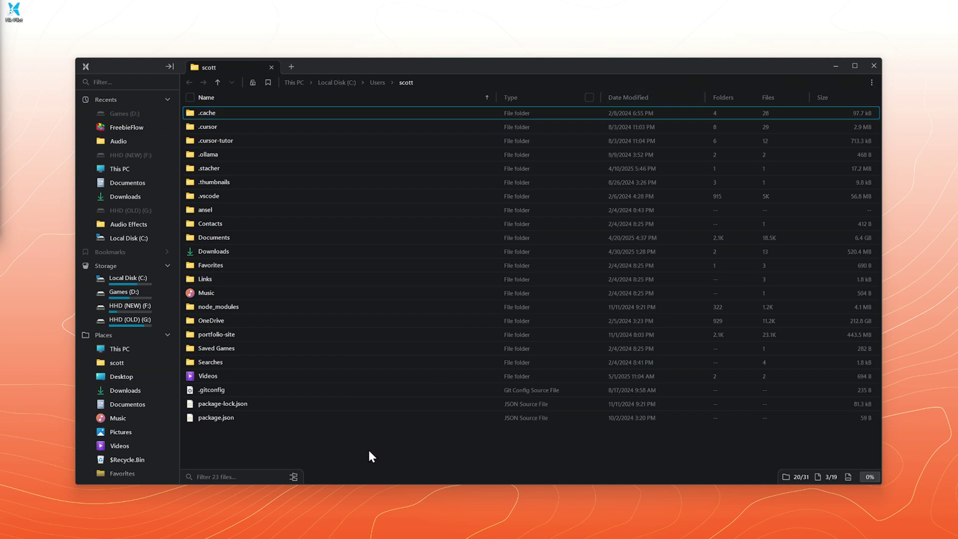
Split the Documents view right, then split the right pane bottom to make three panes.
click(283, 417)
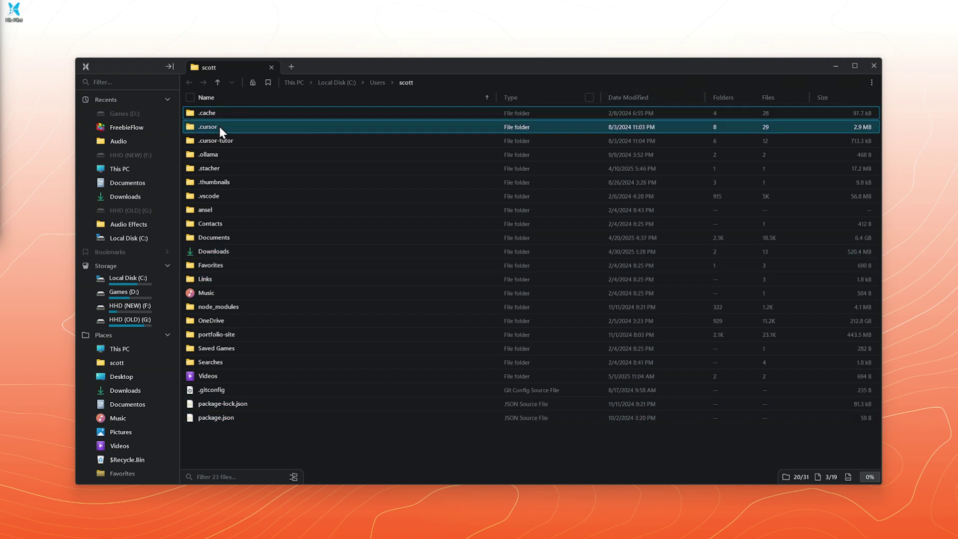
right_click(222, 237)
click(277, 273)
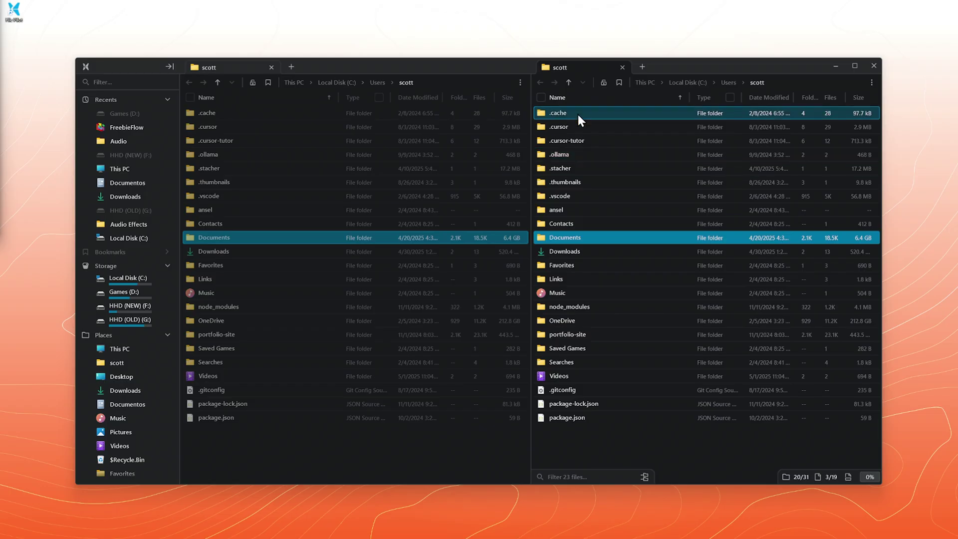
right_click(582, 238)
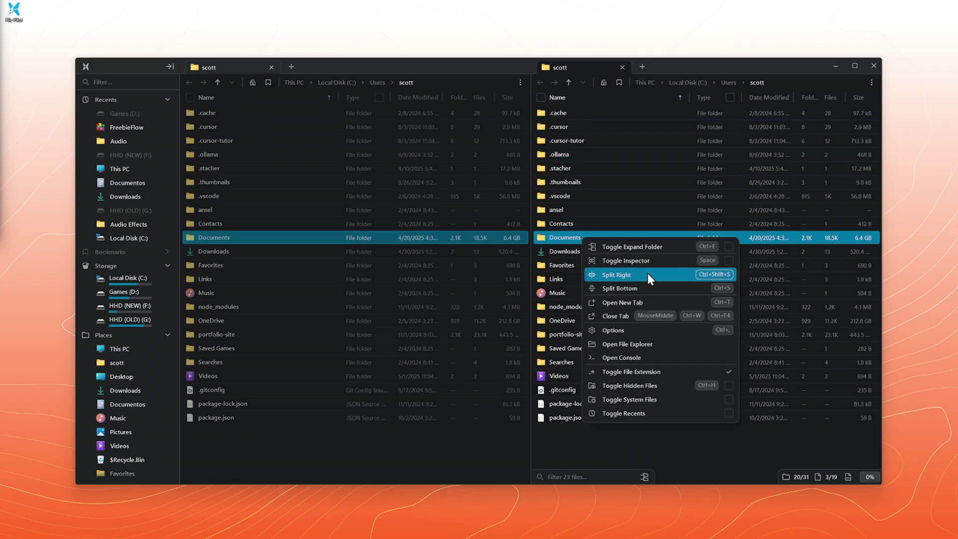
click(644, 288)
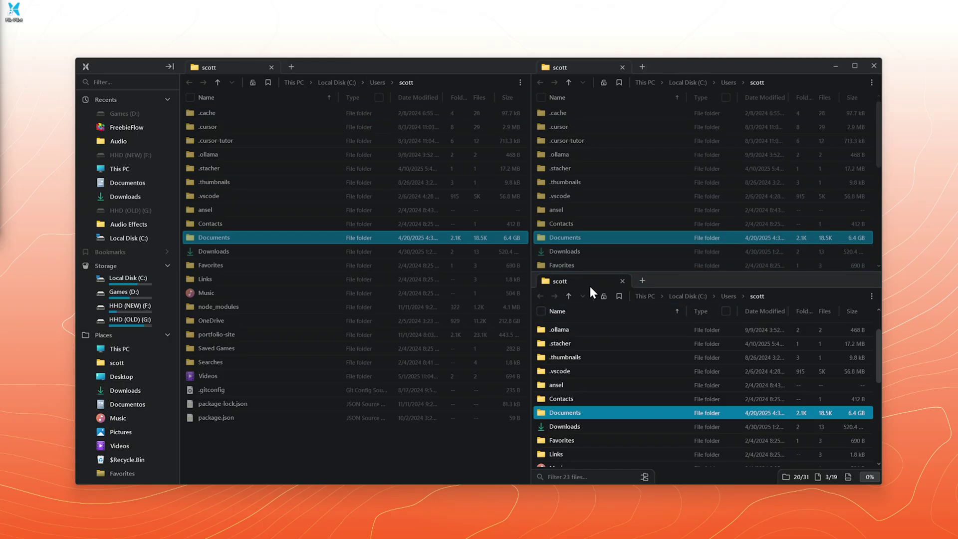
drag(589, 281, 533, 281)
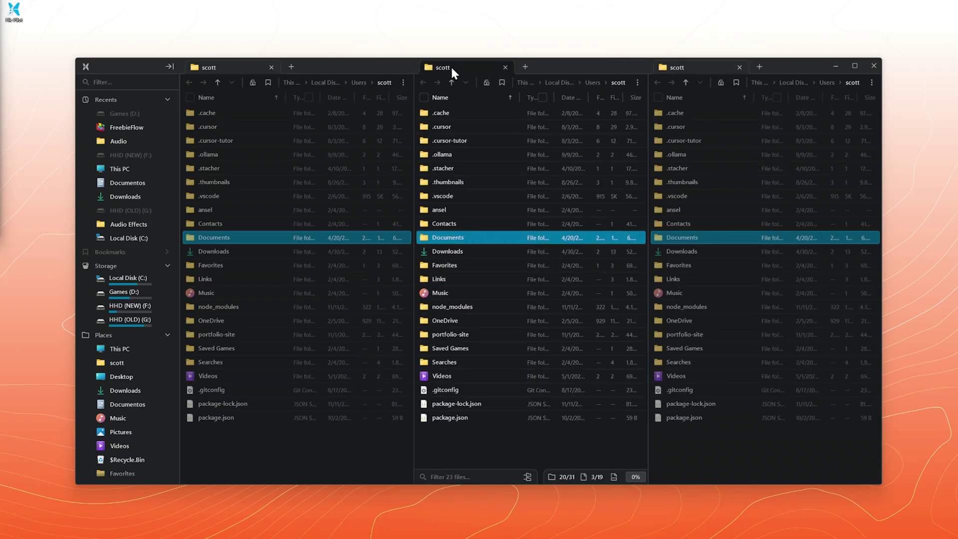
Dock the left pane full-width along the bottom and reposition the File Pilot window.
drag(452, 69, 198, 280)
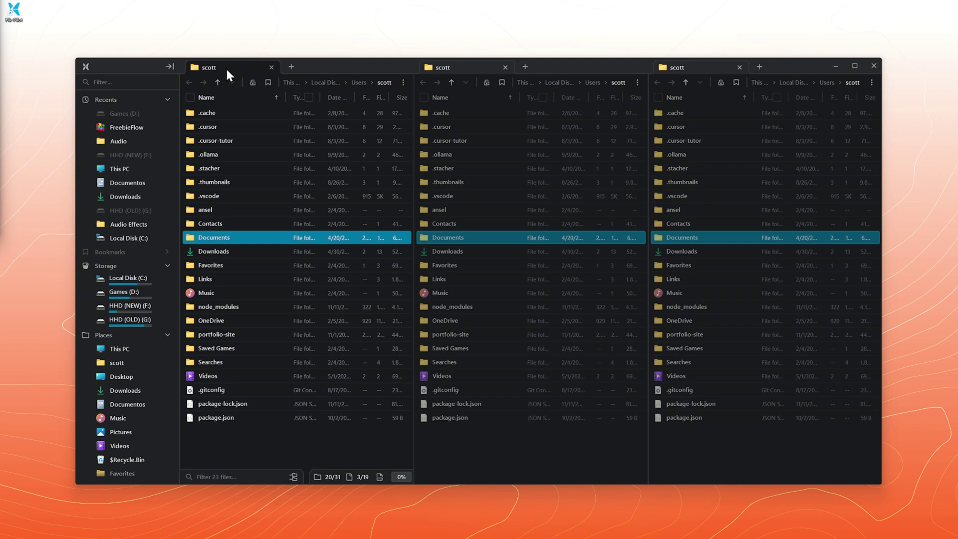
drag(227, 69, 531, 474)
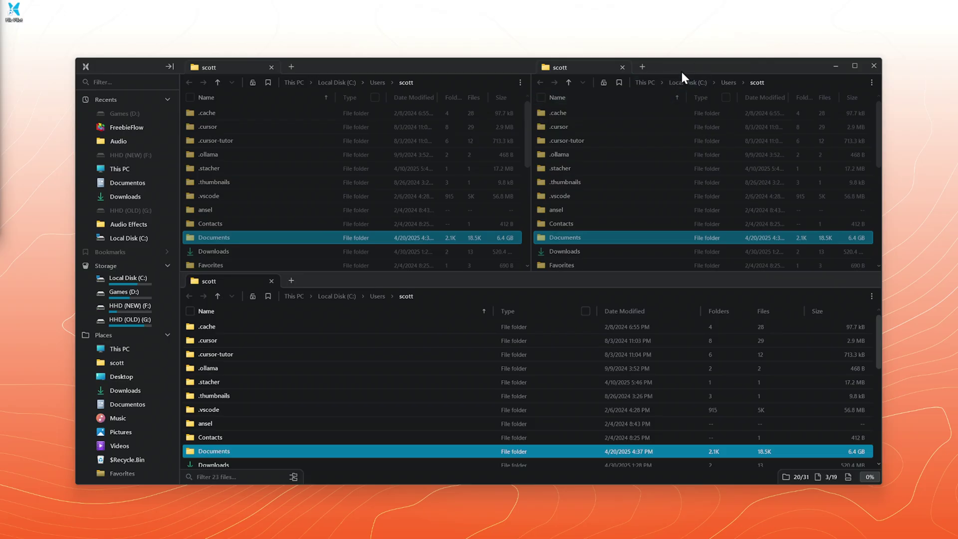
drag(681, 64, 956, 75)
click(414, 76)
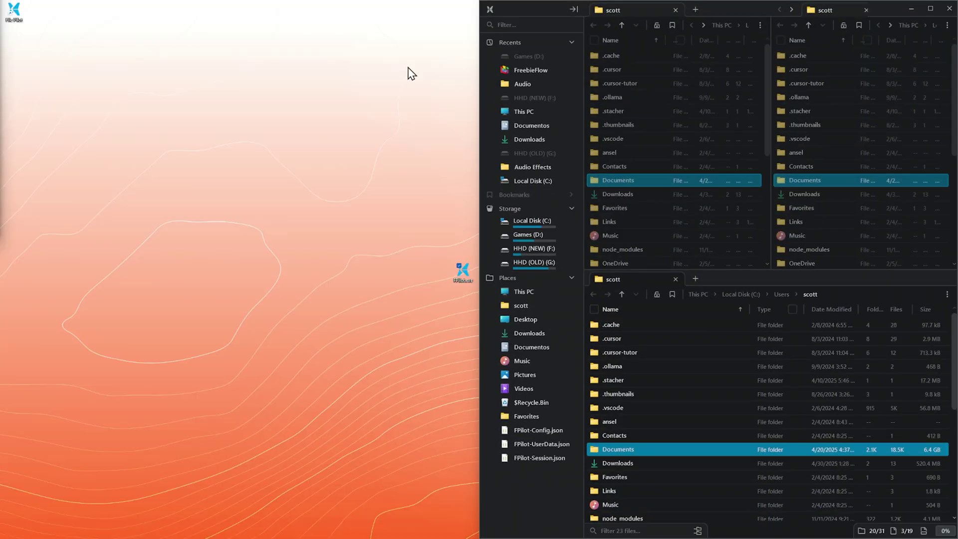
drag(879, 14, 750, 32)
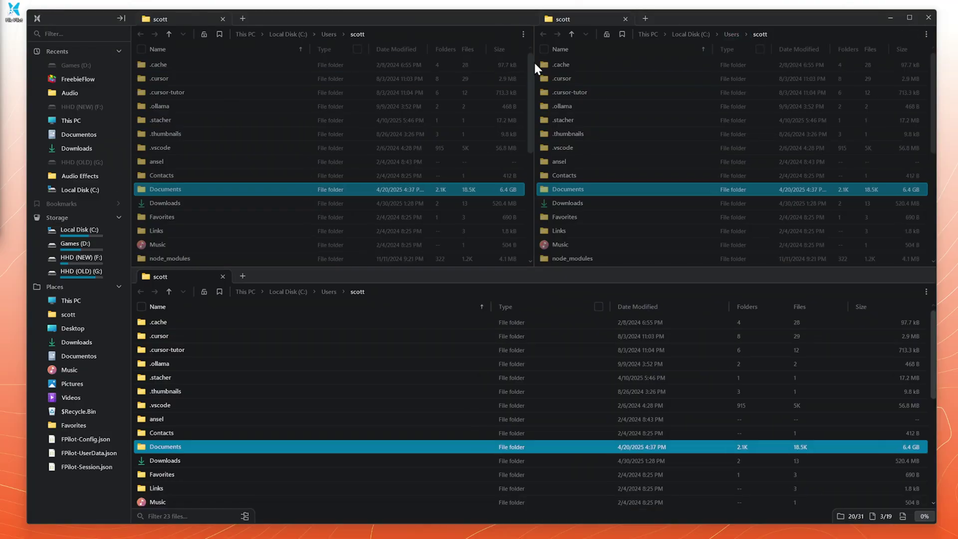
drag(665, 14, 666, 116)
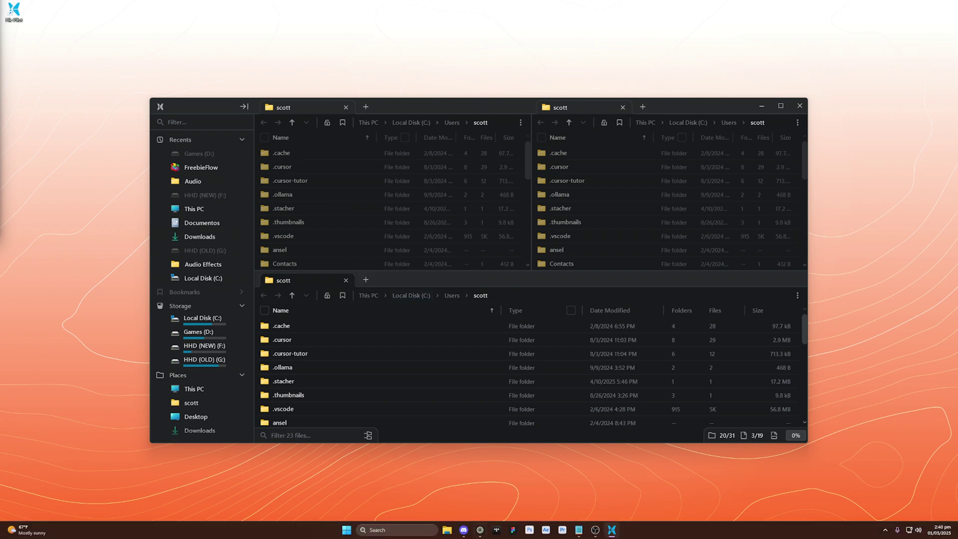
Bring the browser showing the pricing page back to the front.
mouse_move(480, 533)
click(480, 482)
click(184, 166)
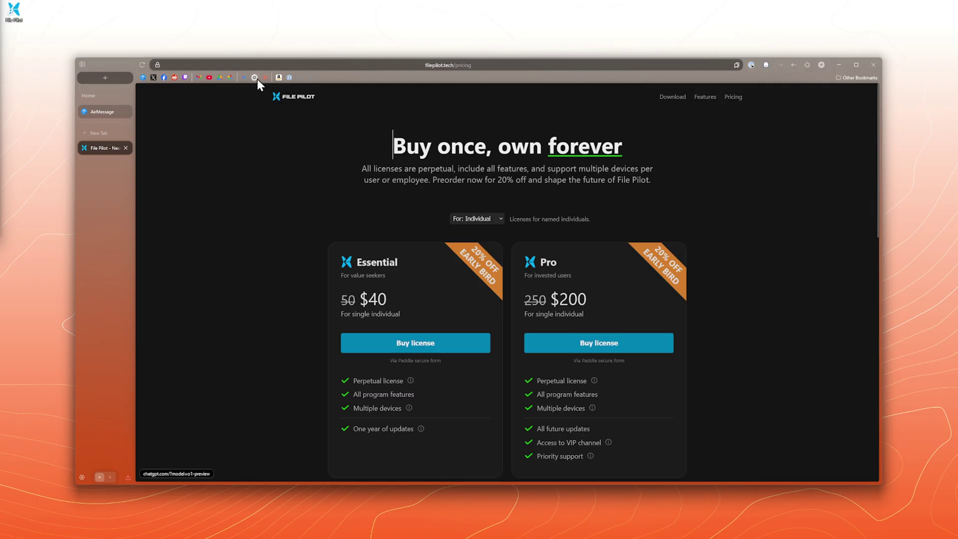
Open a new tab in split view beside the pricing page, then minimize Zen Browser.
click(97, 133)
drag(94, 166, 235, 203)
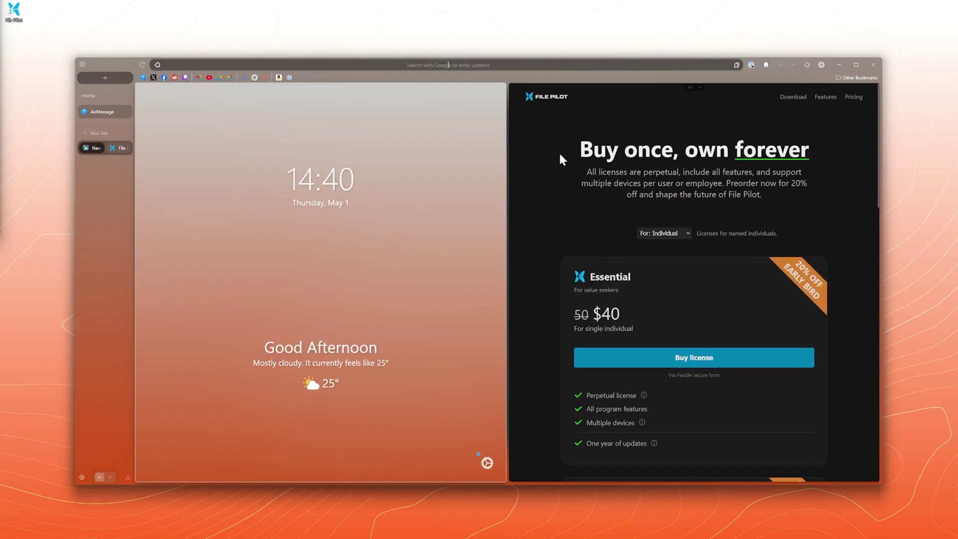
click(839, 65)
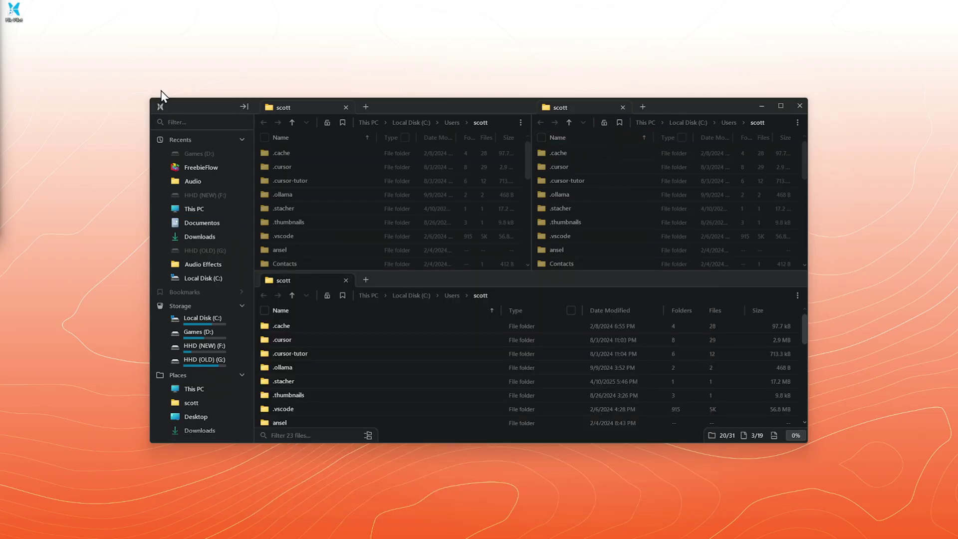
Close the bottom and right panes, leaving one full-width home folder pane.
click(525, 342)
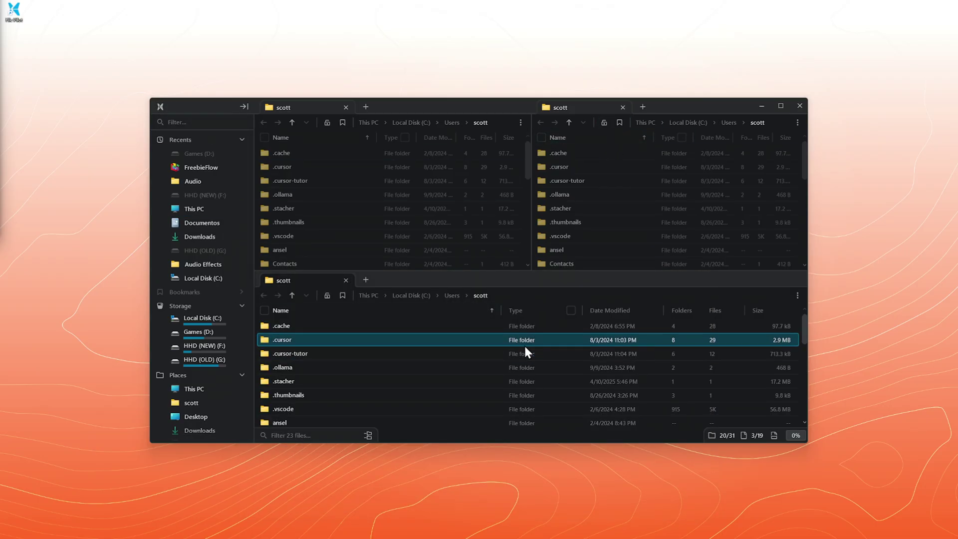
key(Escape)
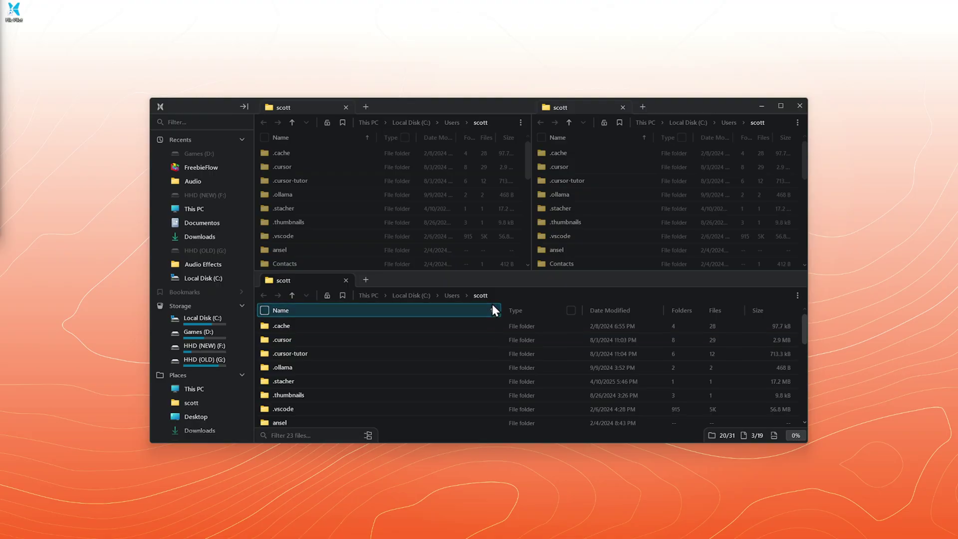
click(346, 281)
click(624, 108)
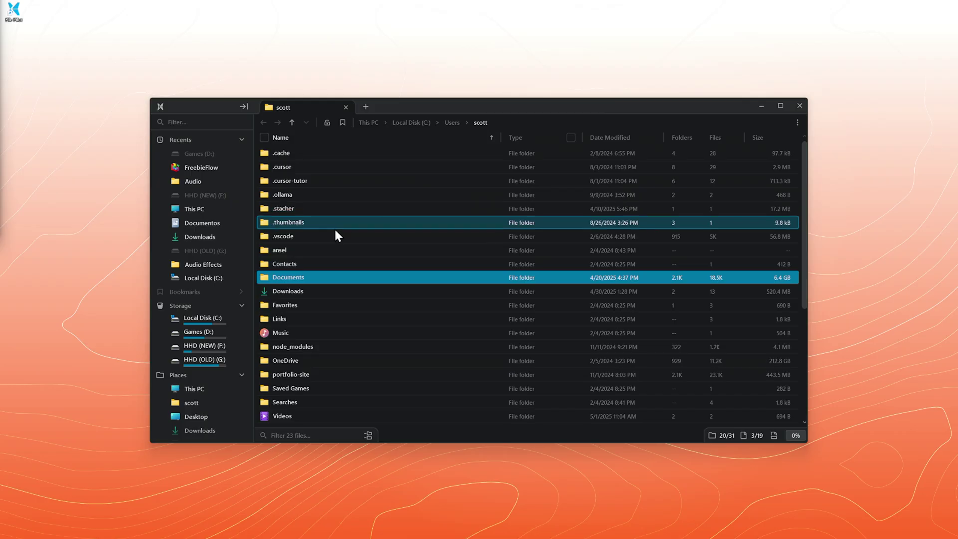
Open a command console from the home folder, move it, then close it.
right_click(286, 277)
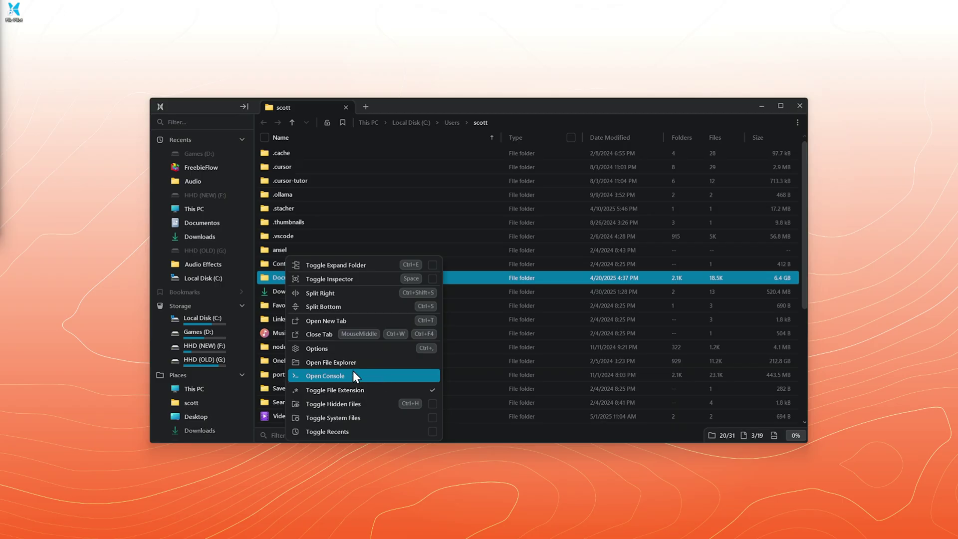
click(334, 375)
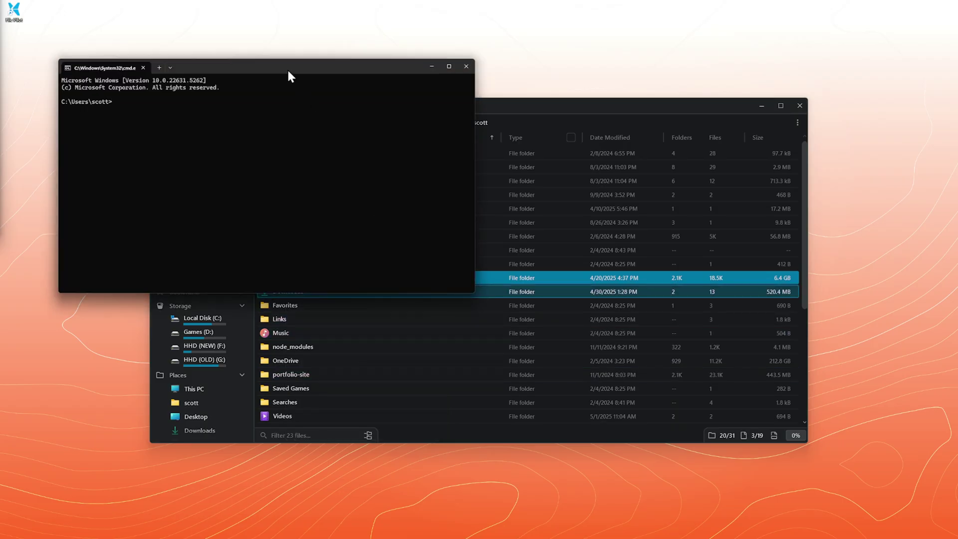
drag(287, 68, 534, 126)
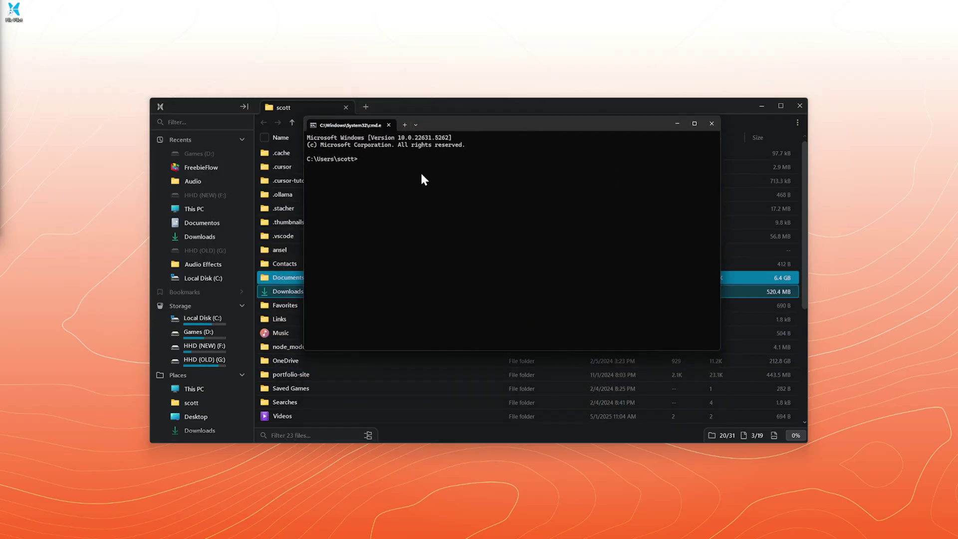
click(712, 124)
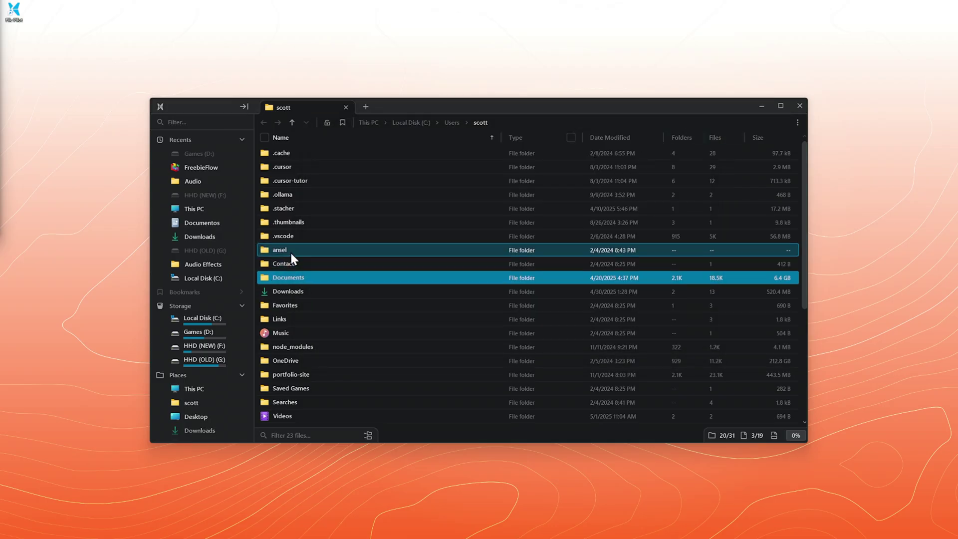
Enter the Documents folder, open a console there, then close it again.
double_click(289, 281)
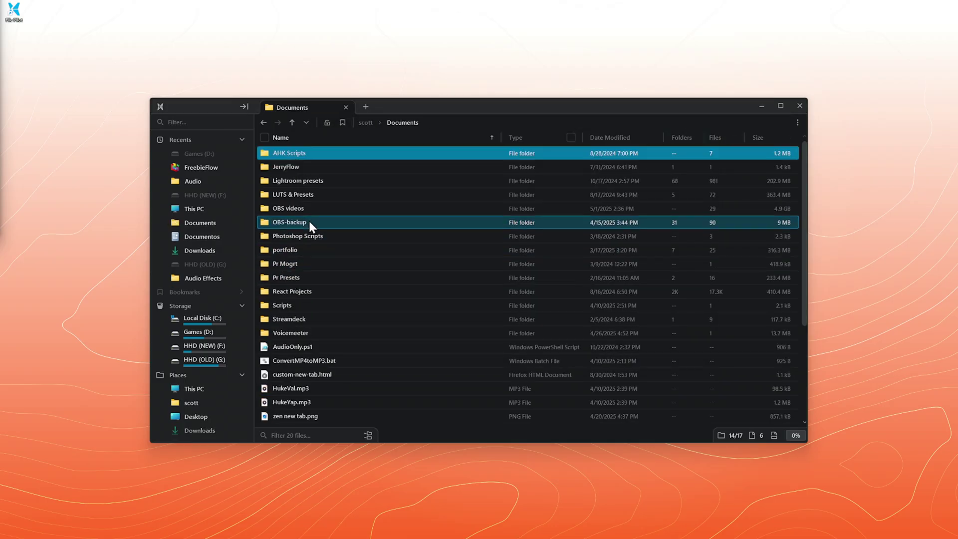
right_click(301, 153)
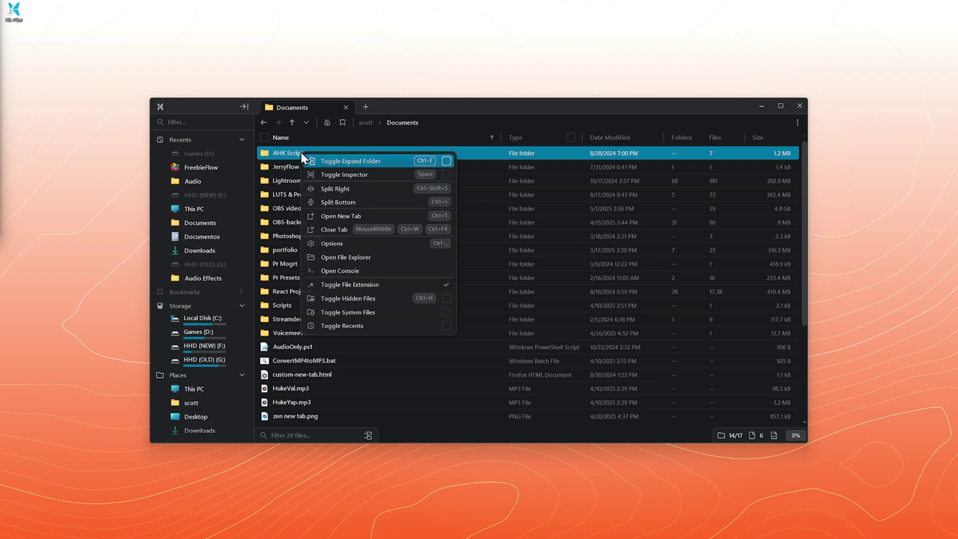
click(424, 272)
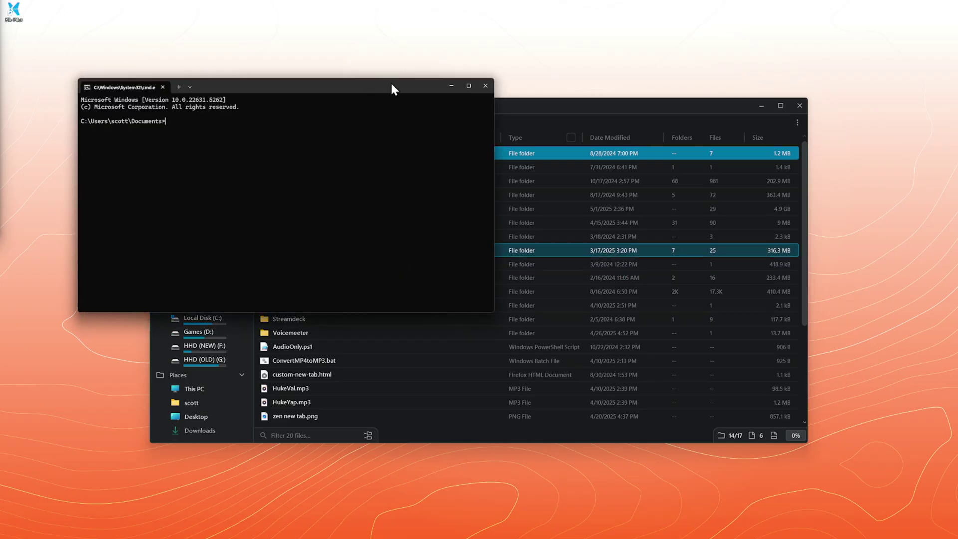
drag(374, 95, 577, 184)
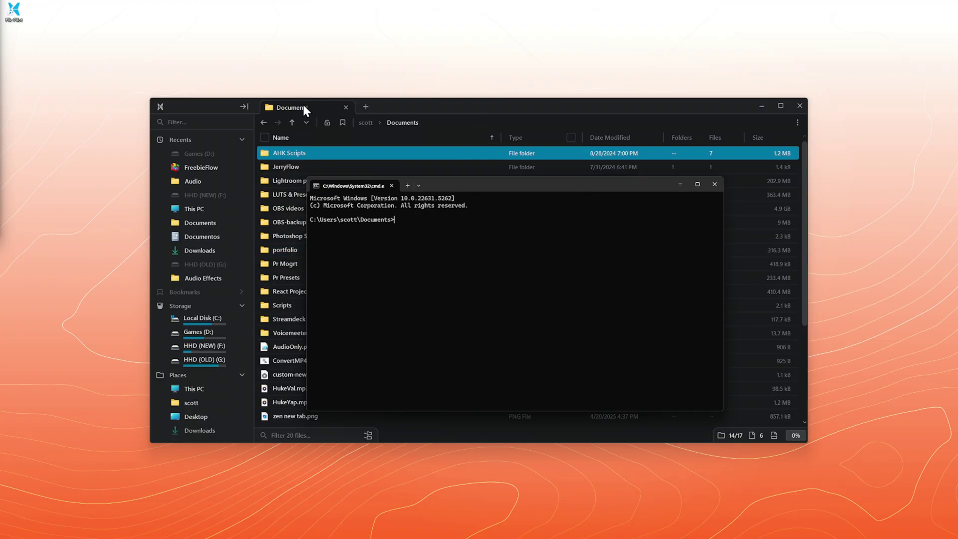
click(714, 185)
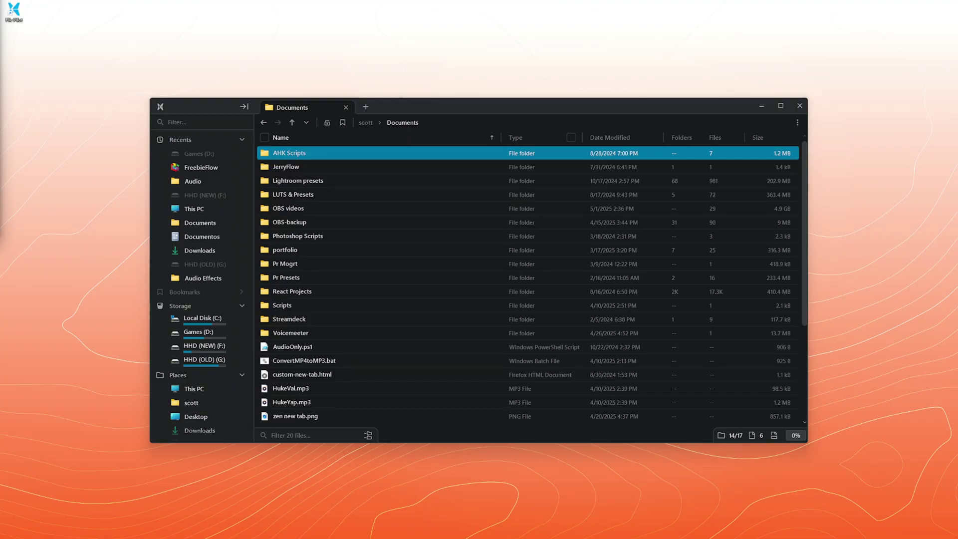
Select AudioOnly.ps1 and show its 28-line PowerShell code in the inspector pane.
click(355, 346)
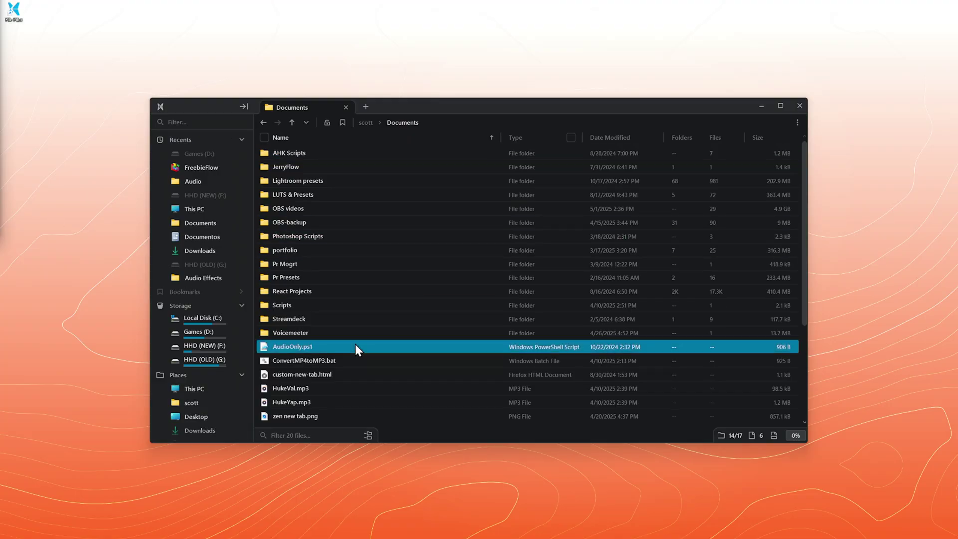
key(space)
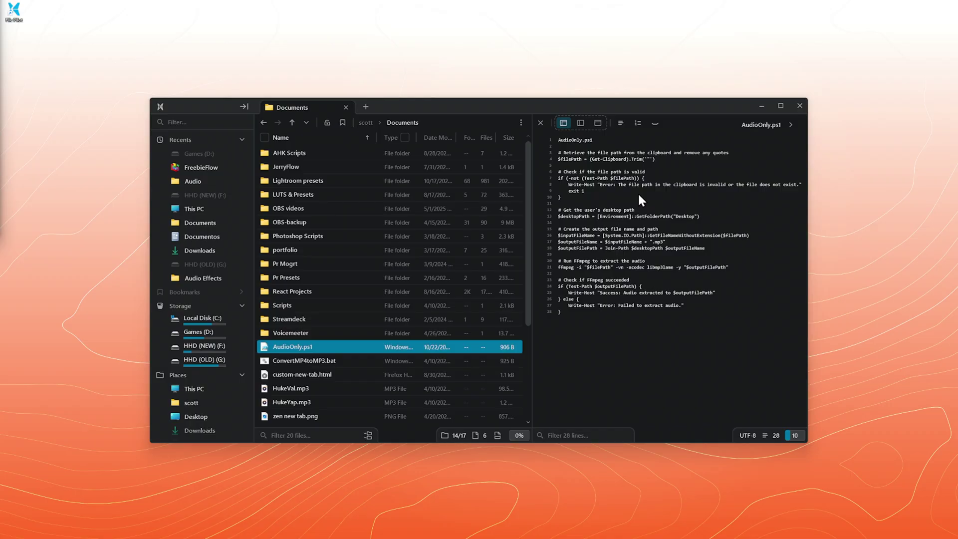
Bring Zen Browser forward, search Google for 'files', and close the split File Pilot pricing page.
click(480, 532)
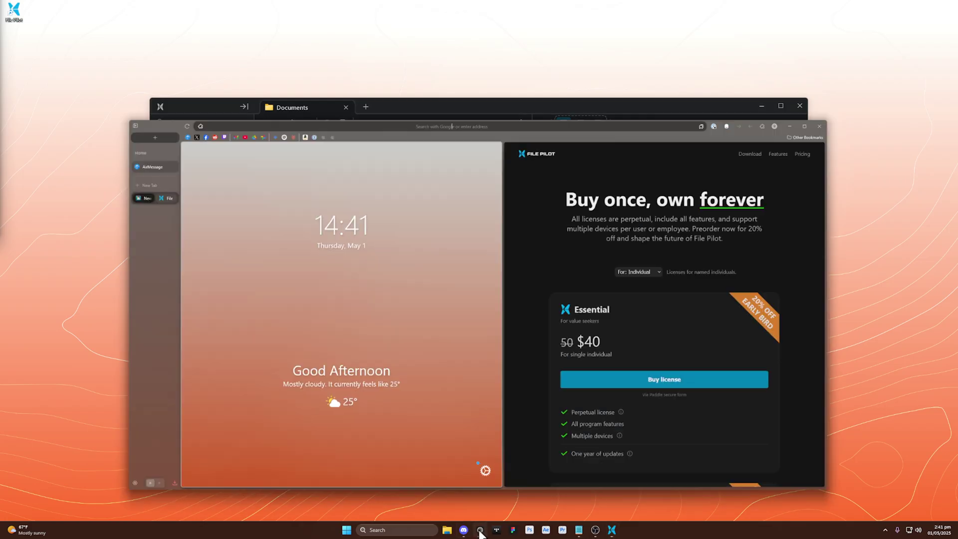
click(457, 63)
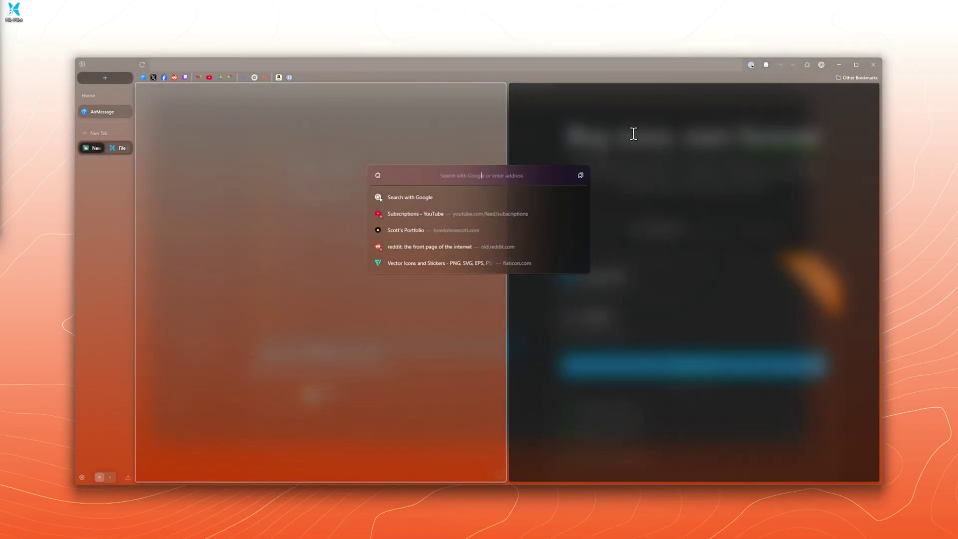
text(files)
key(Return)
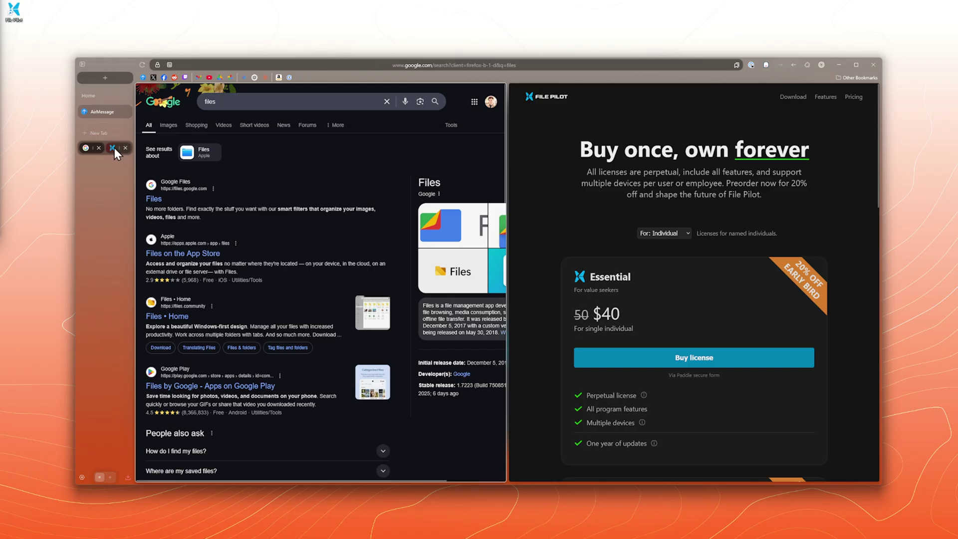
click(126, 148)
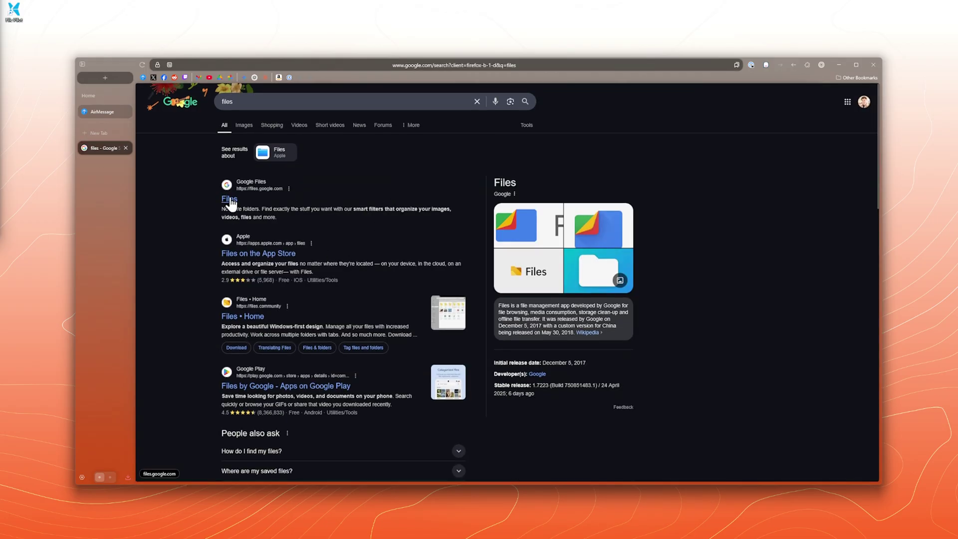
Check the results about Apple's Files app, then return to the 'files' results.
scroll(267, 252, down, 10)
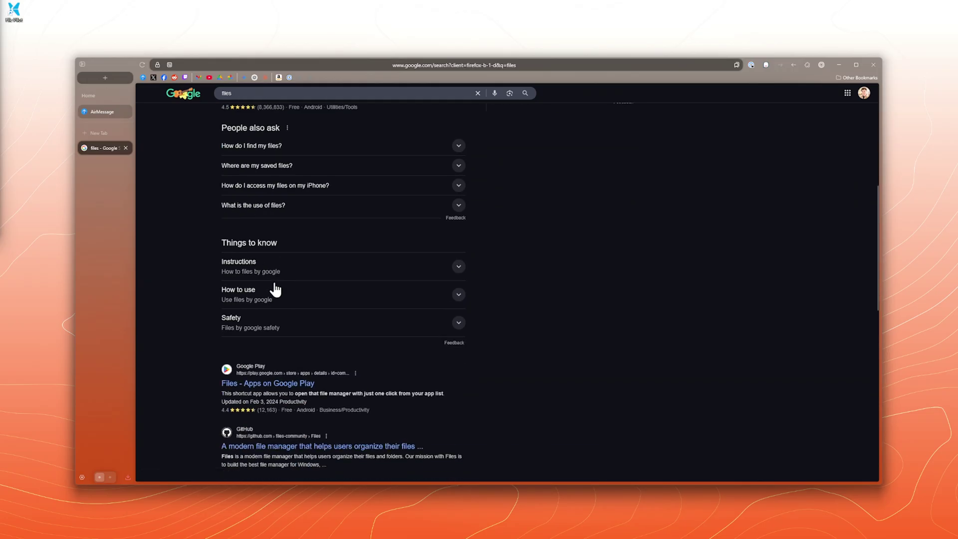
scroll(349, 357, up, 10)
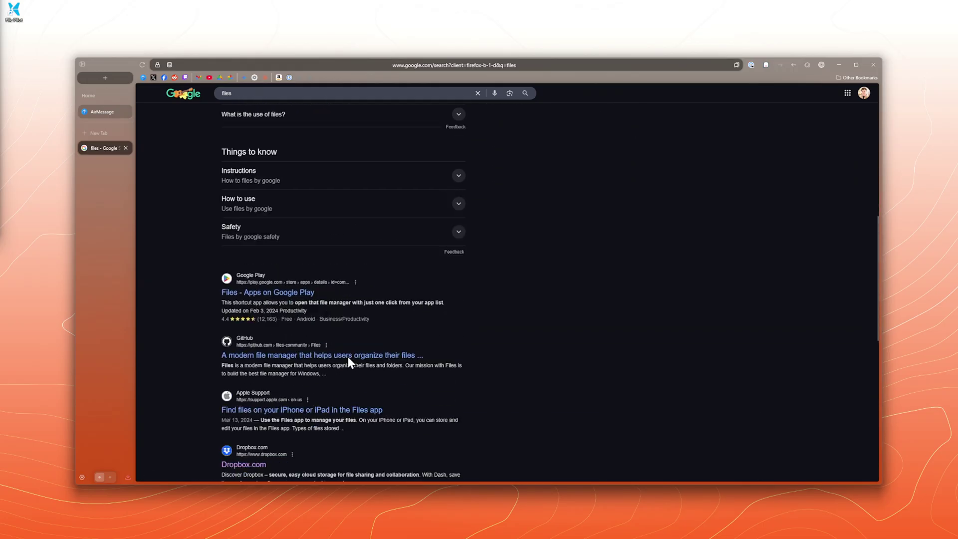
click(269, 154)
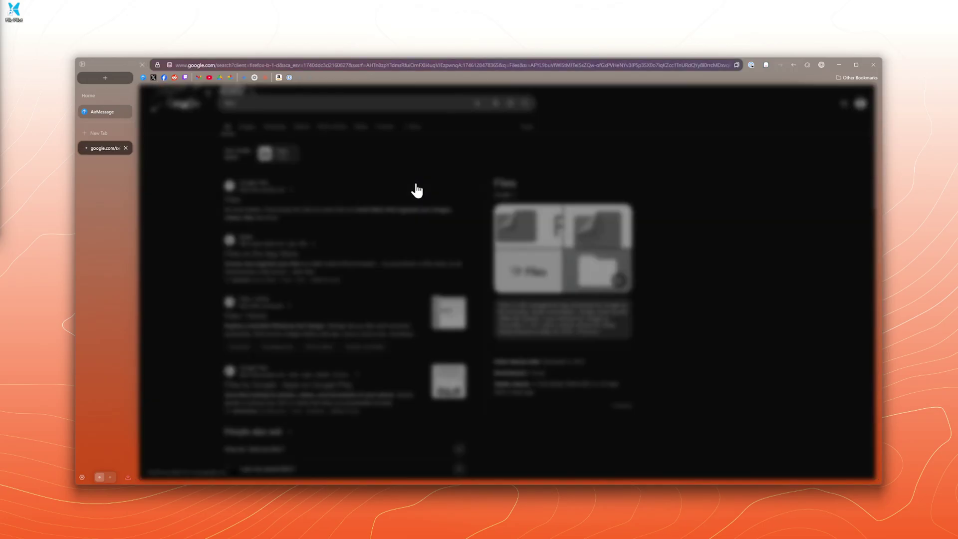
key(alt+Left)
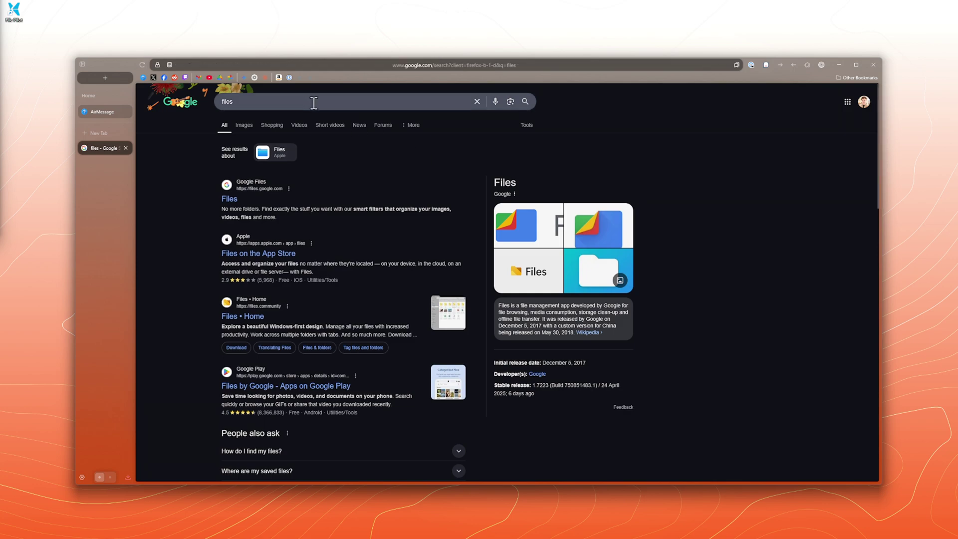
Refine the search to 'files app' and open the Files • Home result on files.community.
click(310, 101)
text(app)
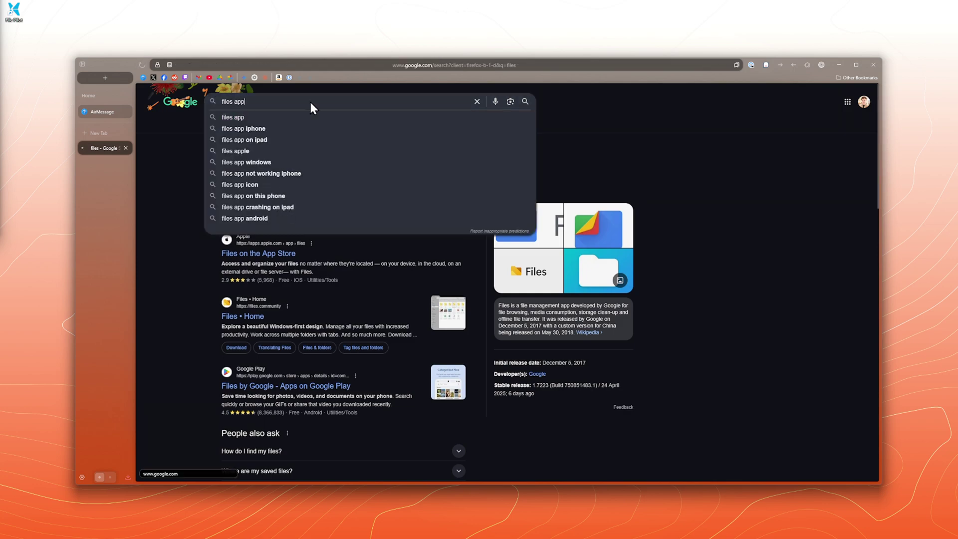
key(Return)
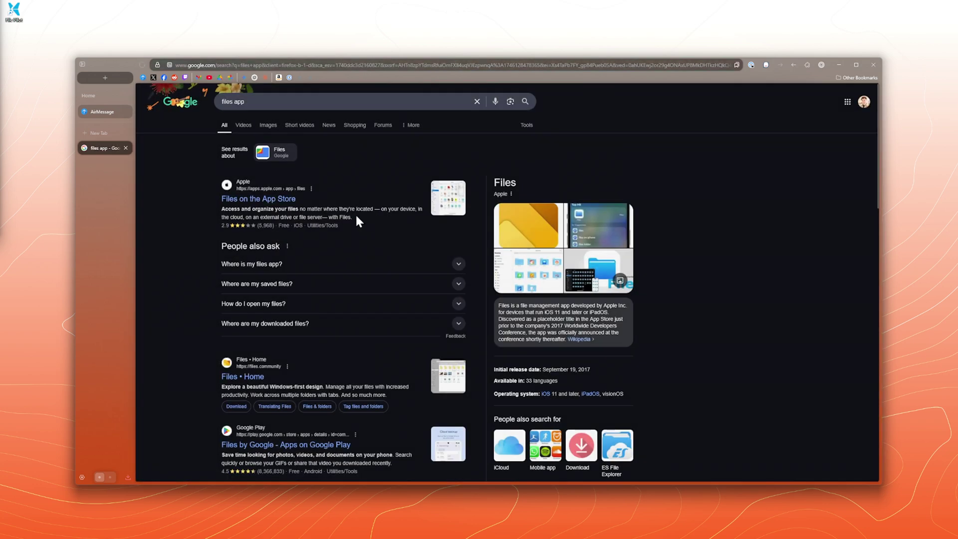
scroll(361, 230, down, 3)
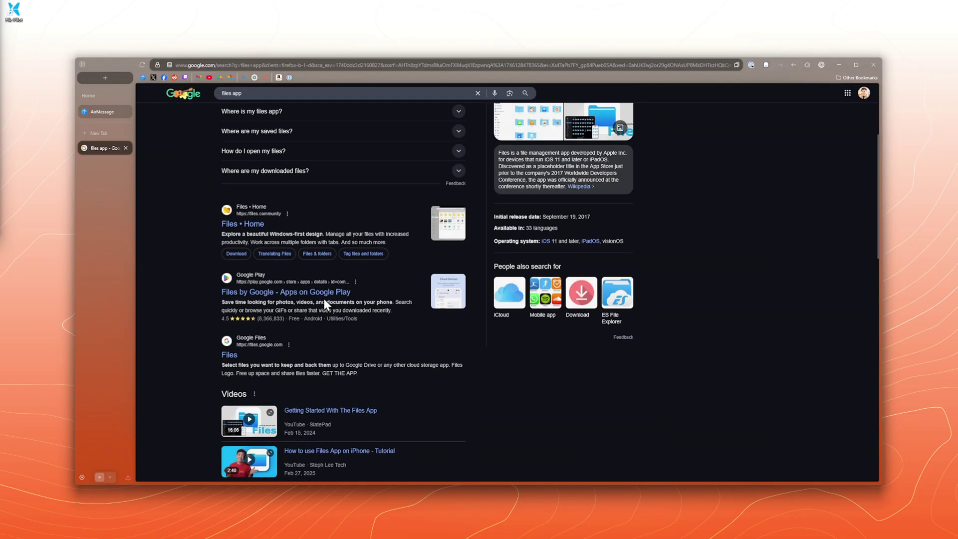
click(249, 224)
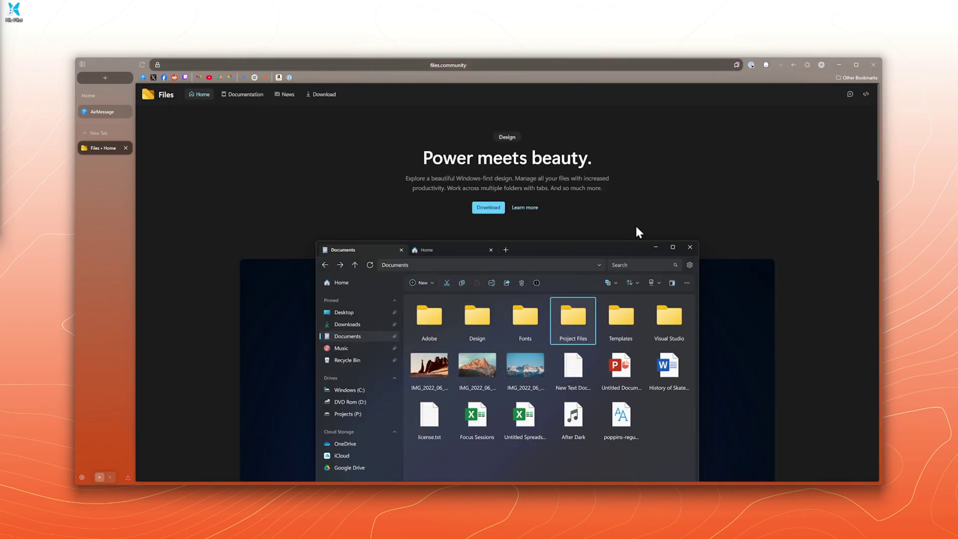
View the files.community Documents-folder screenshot, then hide the browser to return to File Pilot.
scroll(660, 305, down, 2)
scroll(660, 301, down, 2)
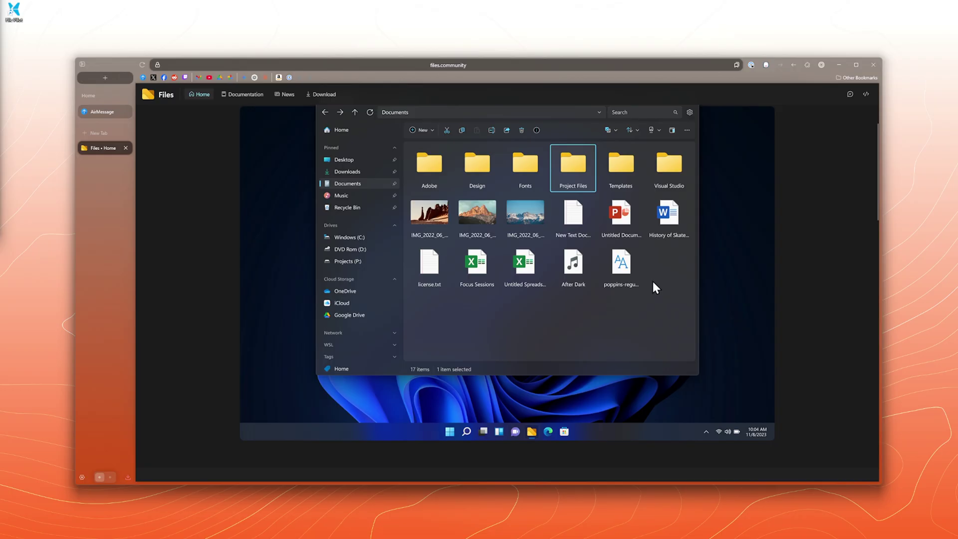
scroll(523, 263, up, 2)
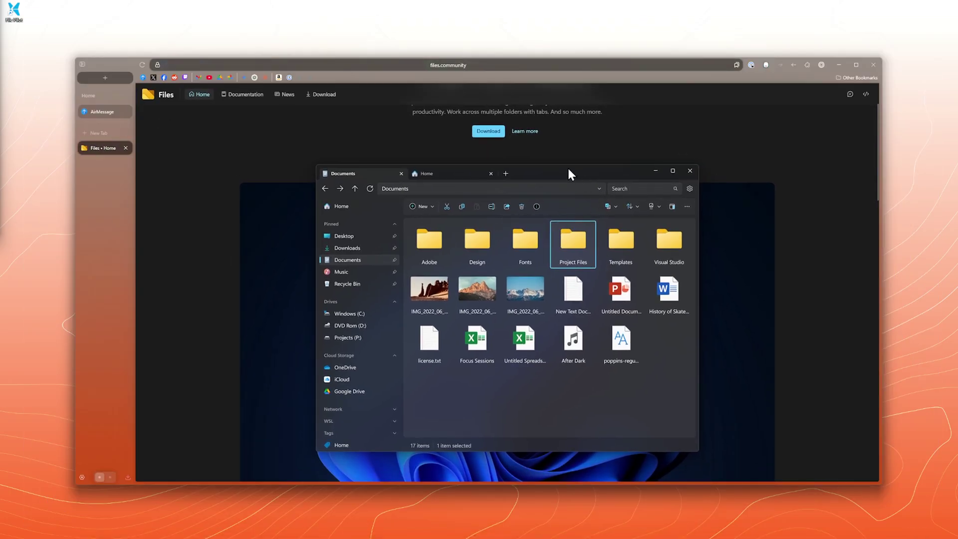
scroll(478, 151, down, 6)
scroll(532, 215, up, 8)
scroll(532, 215, down, 2)
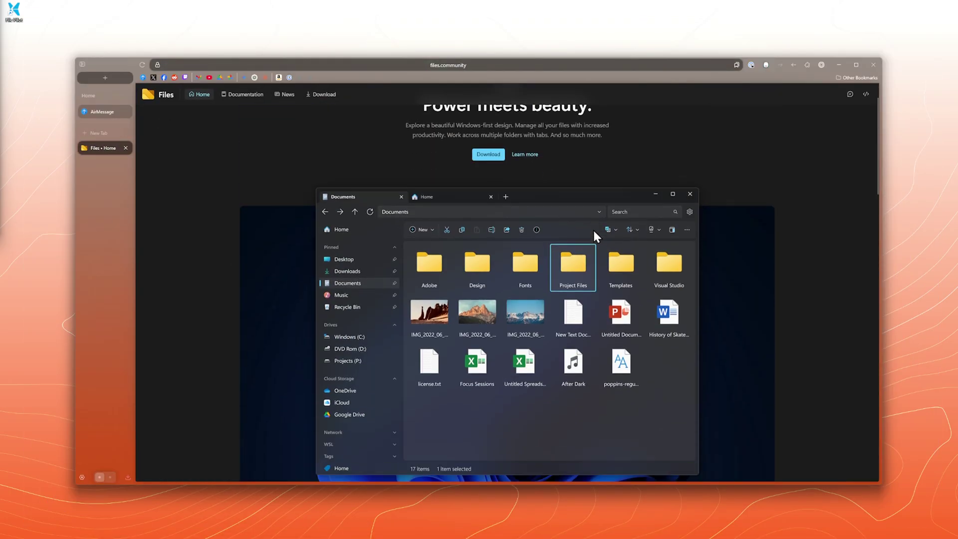
scroll(619, 220, down, 1)
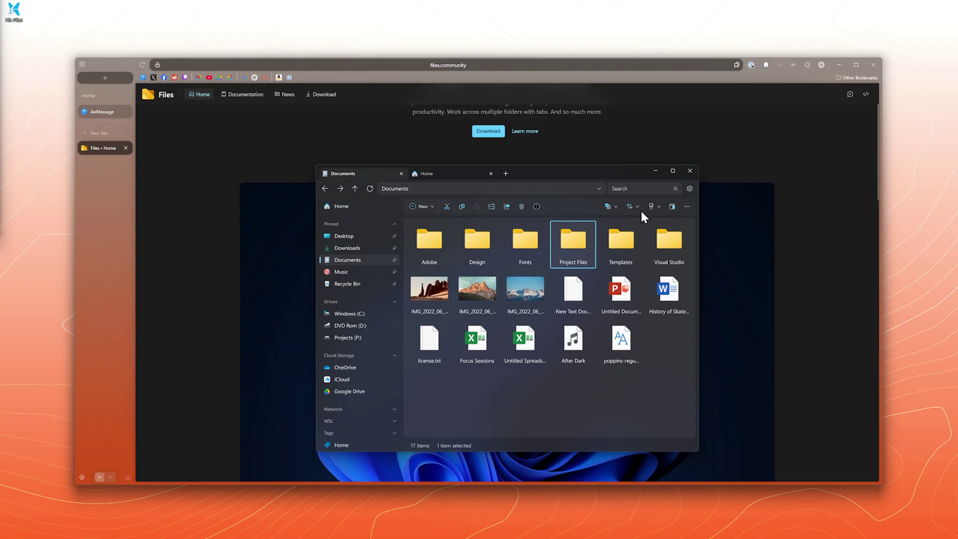
click(836, 66)
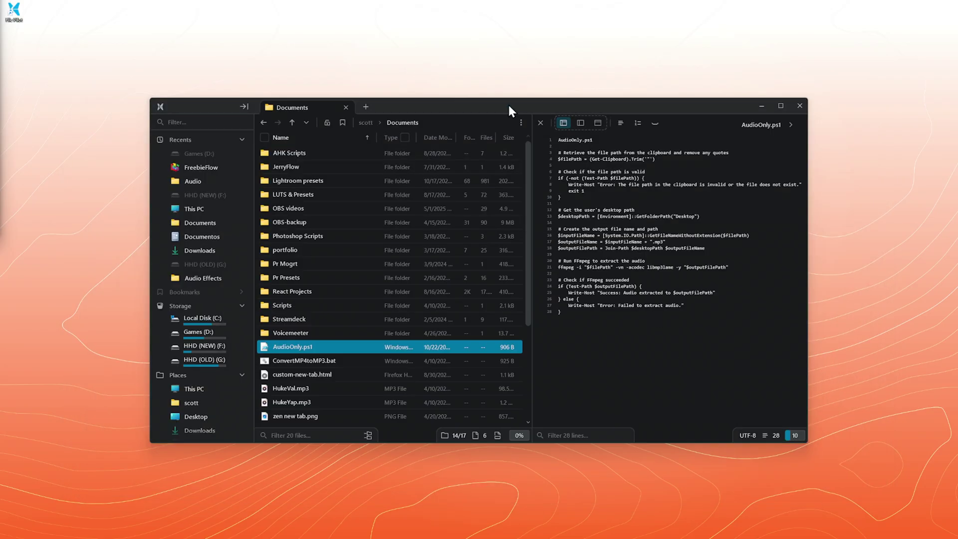